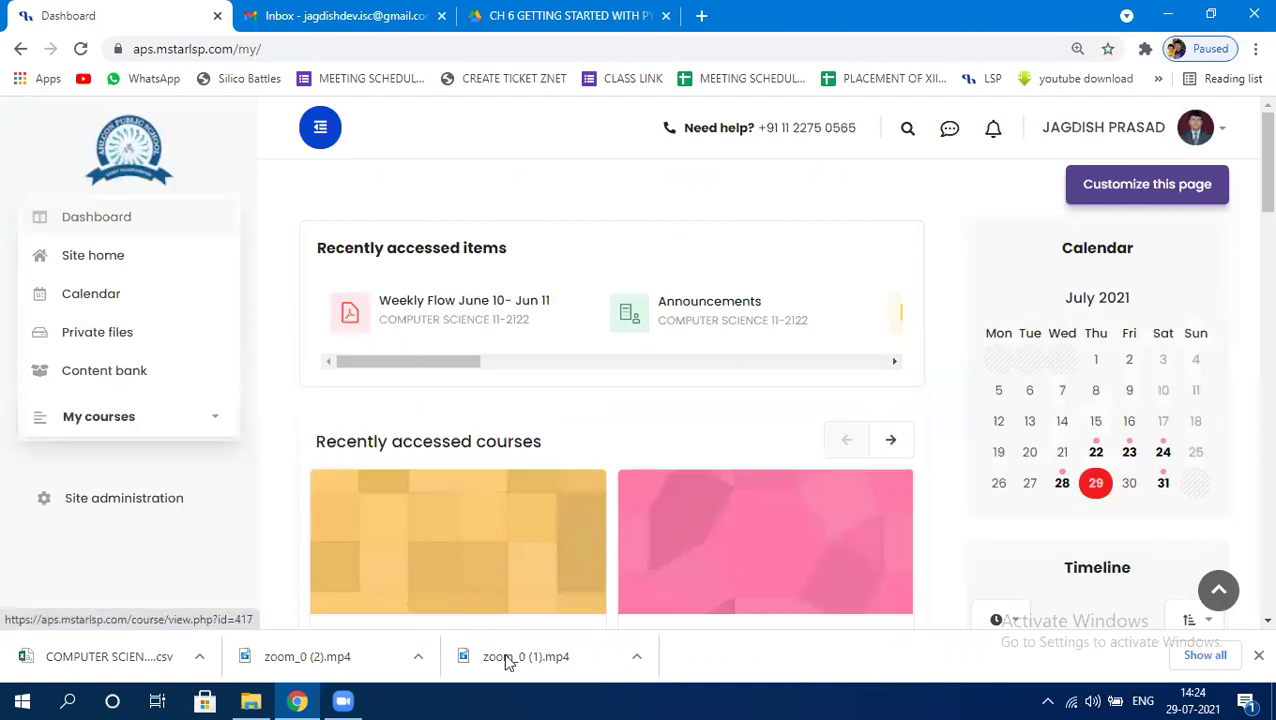
Step: Open the COMPUTER SCIENCE 11-2122 course from the recently accessed courses and enable editing
scroll(797, 595, down, 1)
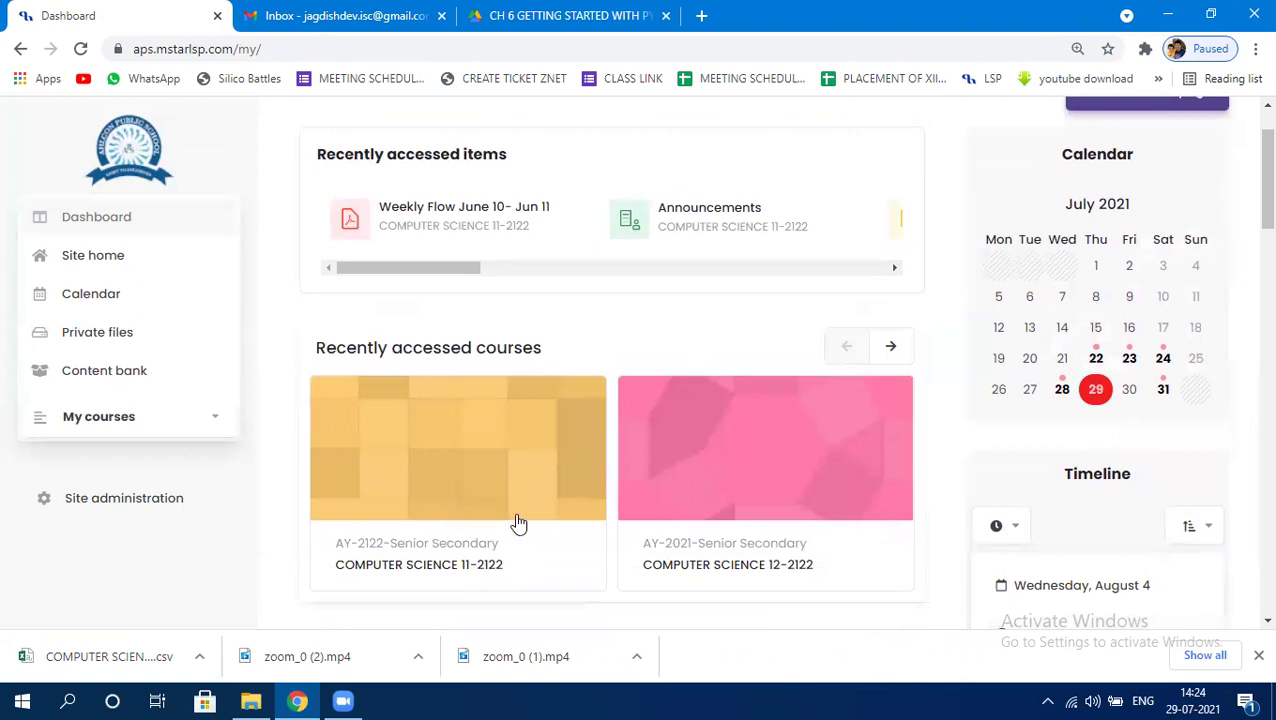
click(491, 503)
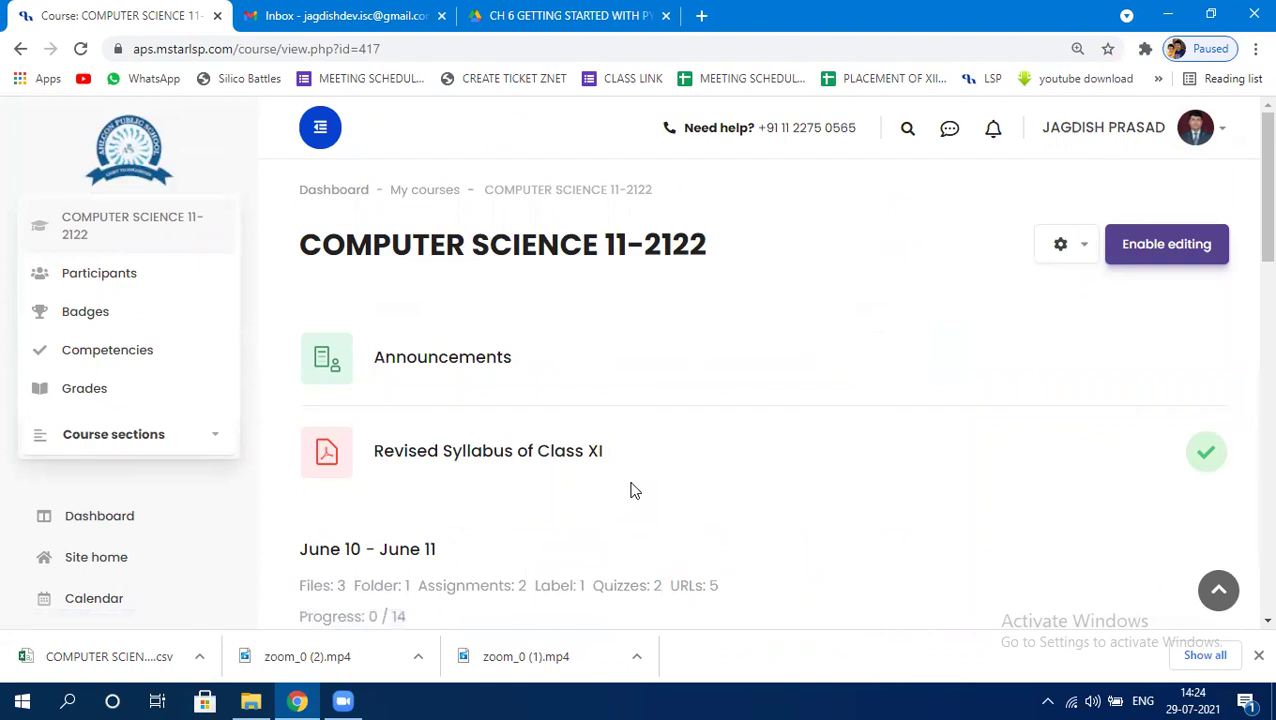
scroll(631, 490, down, 2)
scroll(632, 490, up, 1)
scroll(632, 482, down, 1)
scroll(655, 536, up, 2)
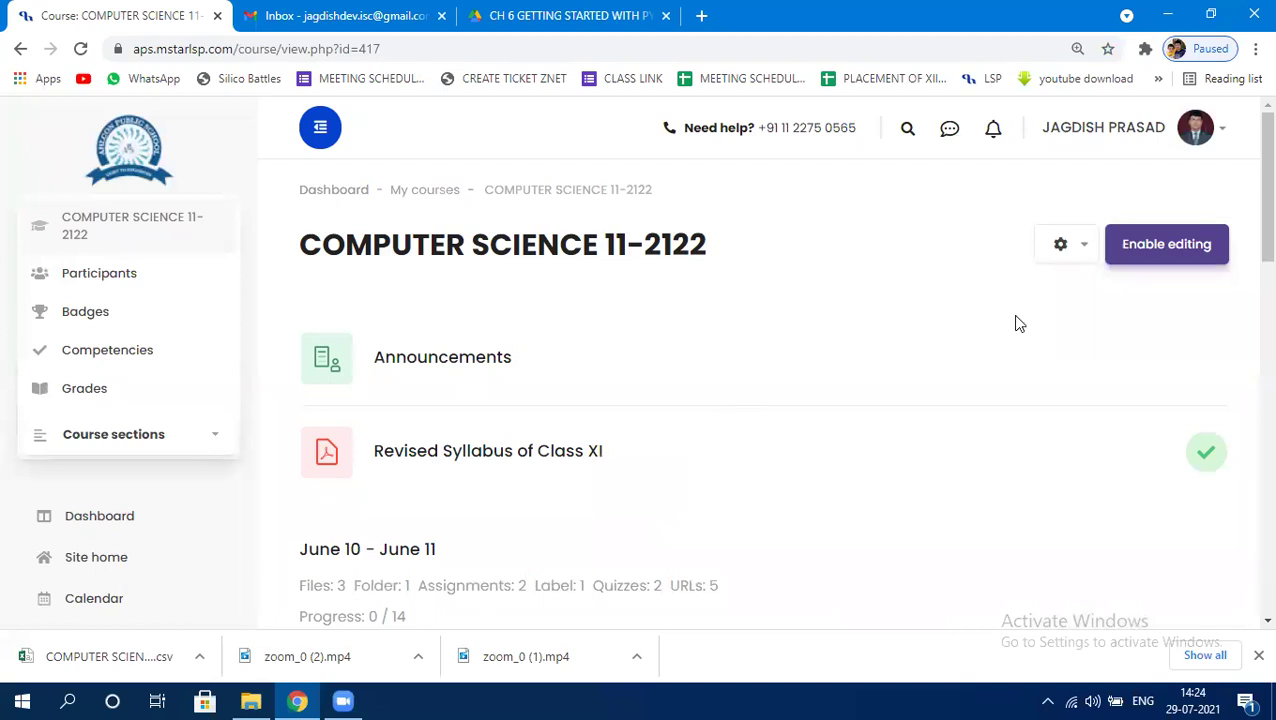
click(1167, 252)
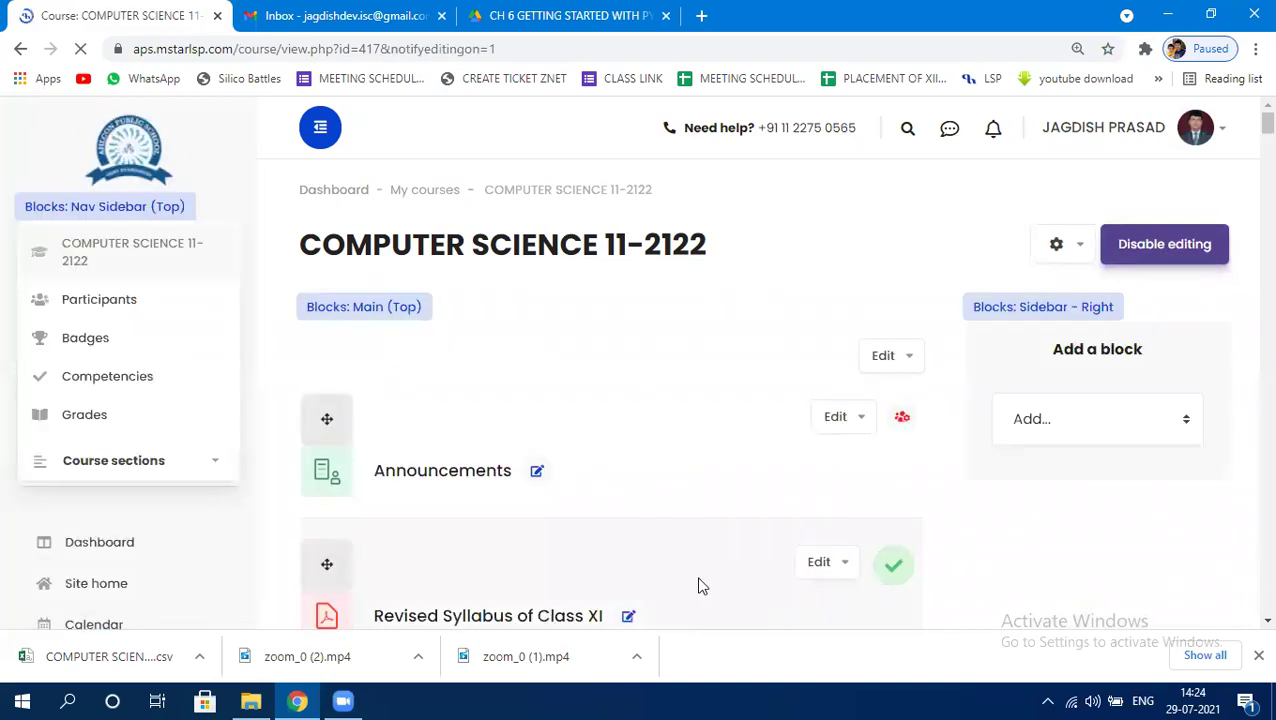
Step: Open the activity and resource chooser for the June 10 - June 11 section and bring the URL resource into view
scroll(698, 568, down, 3)
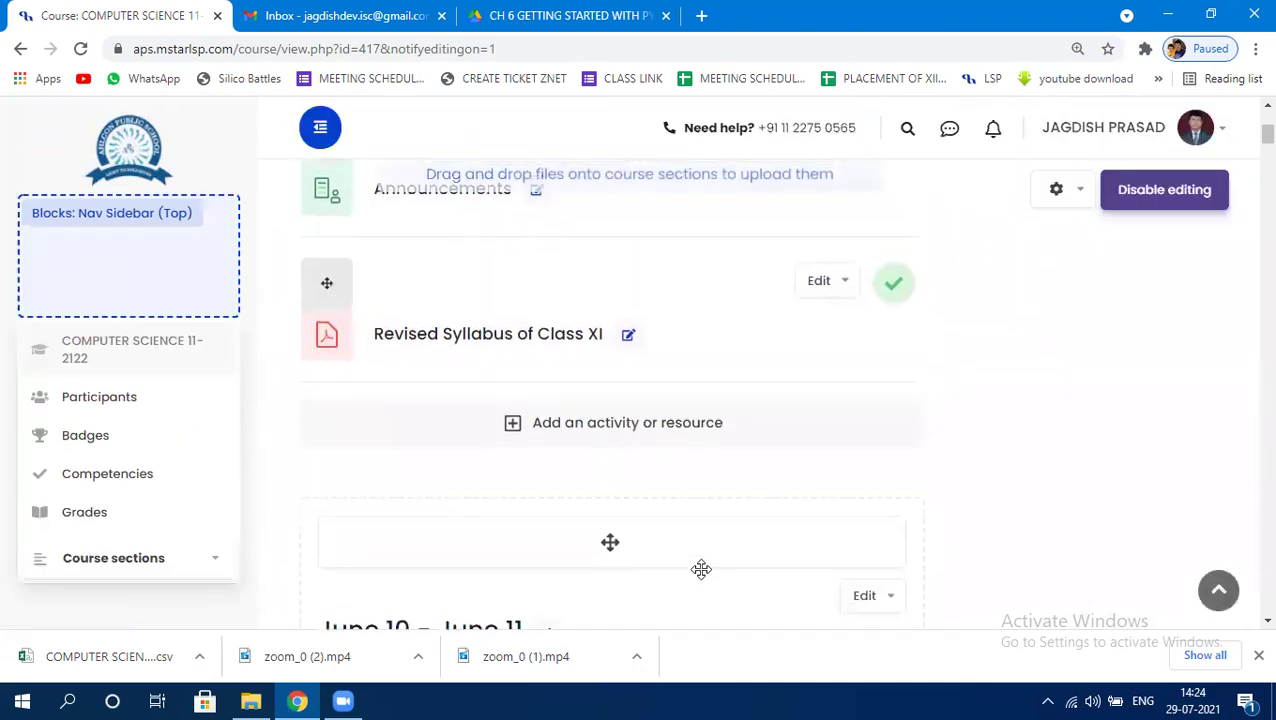
scroll(698, 568, up, 1)
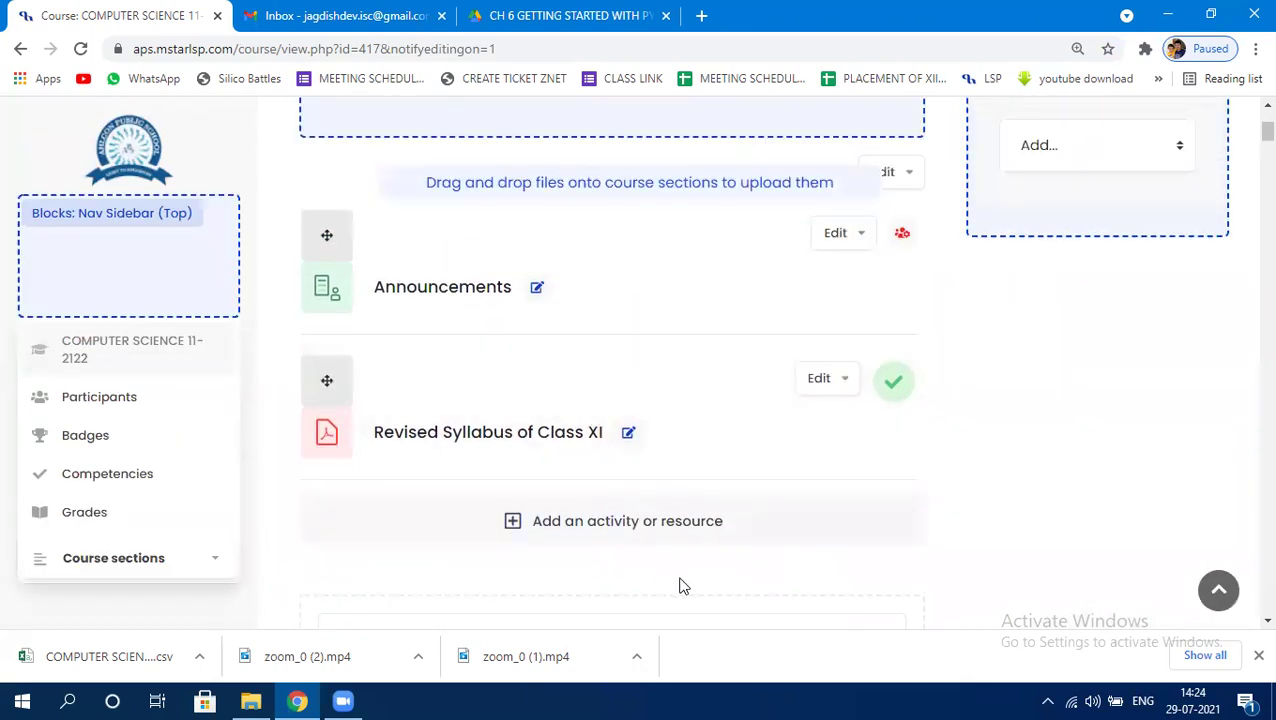
scroll(670, 590, up, 3)
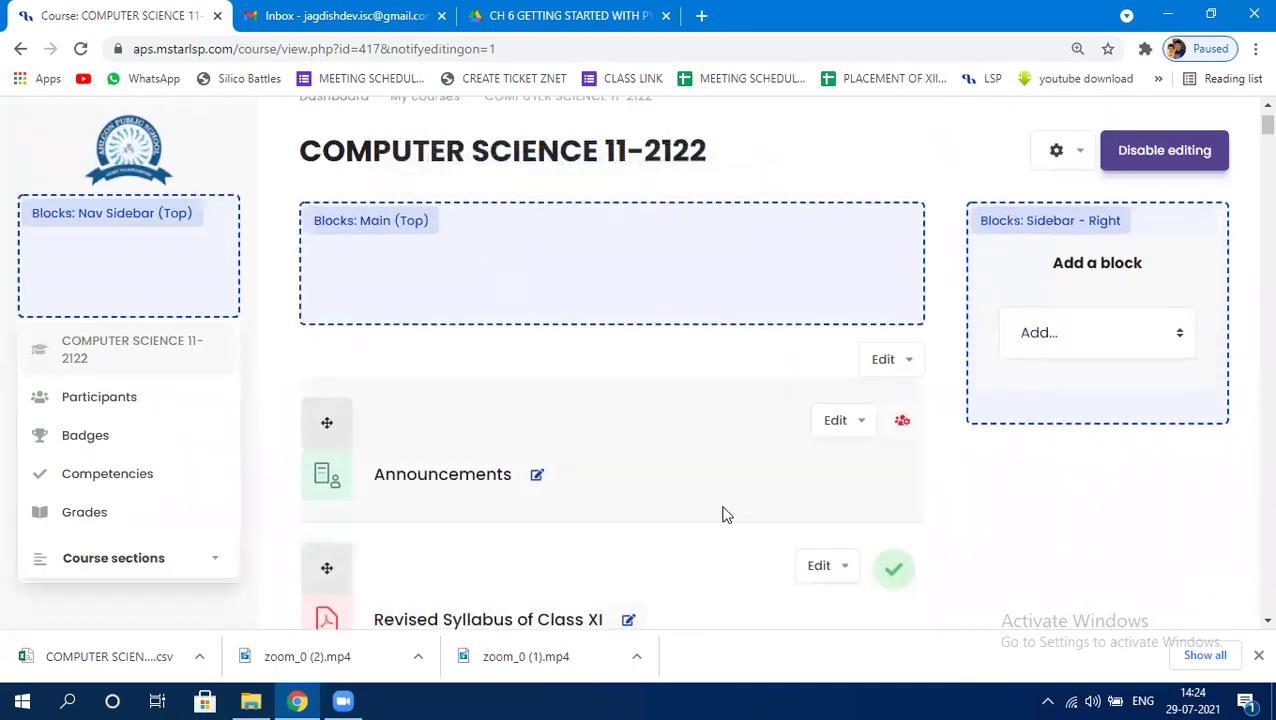
scroll(820, 590, down, 1)
scroll(820, 593, down, 1)
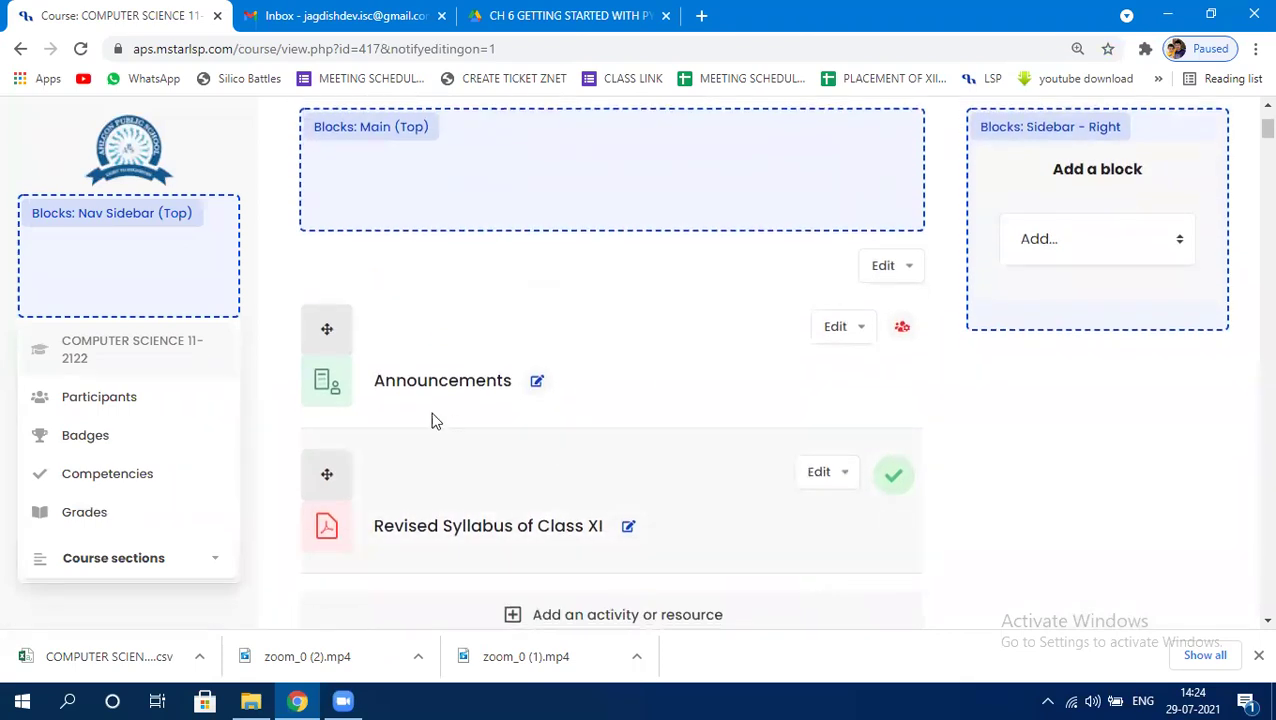
scroll(723, 513, down, 2)
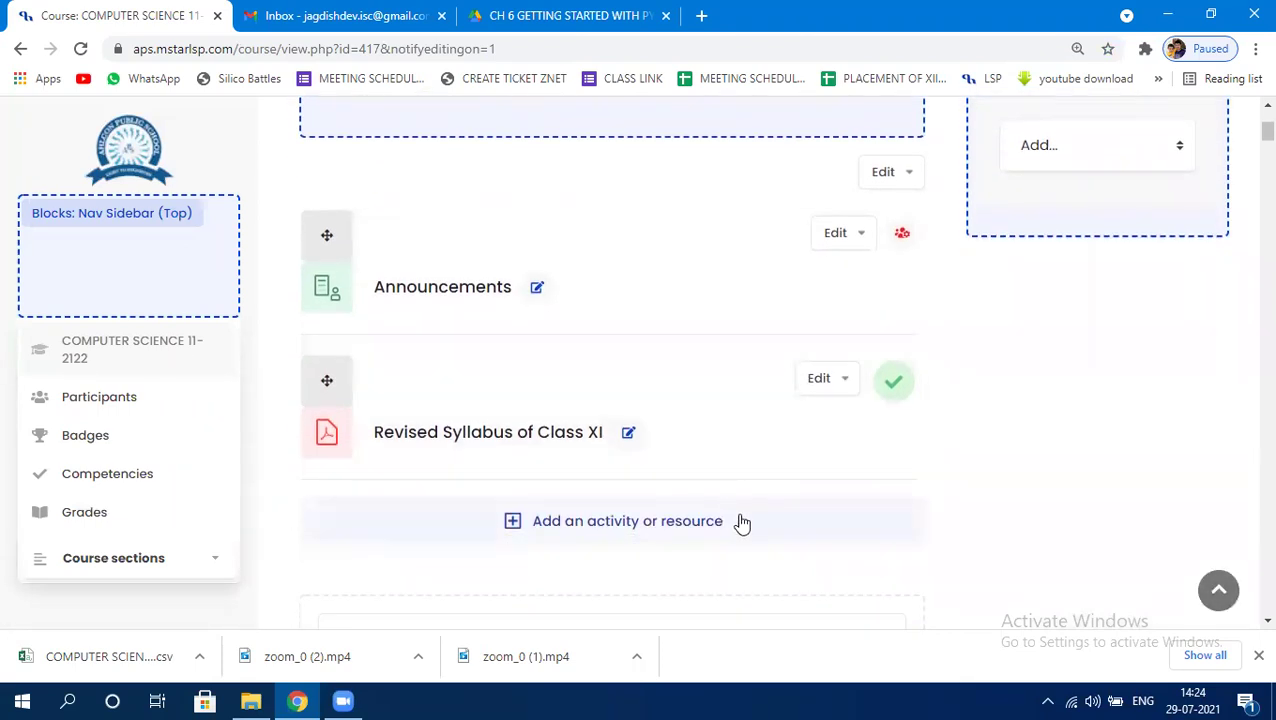
scroll(624, 547, down, 4)
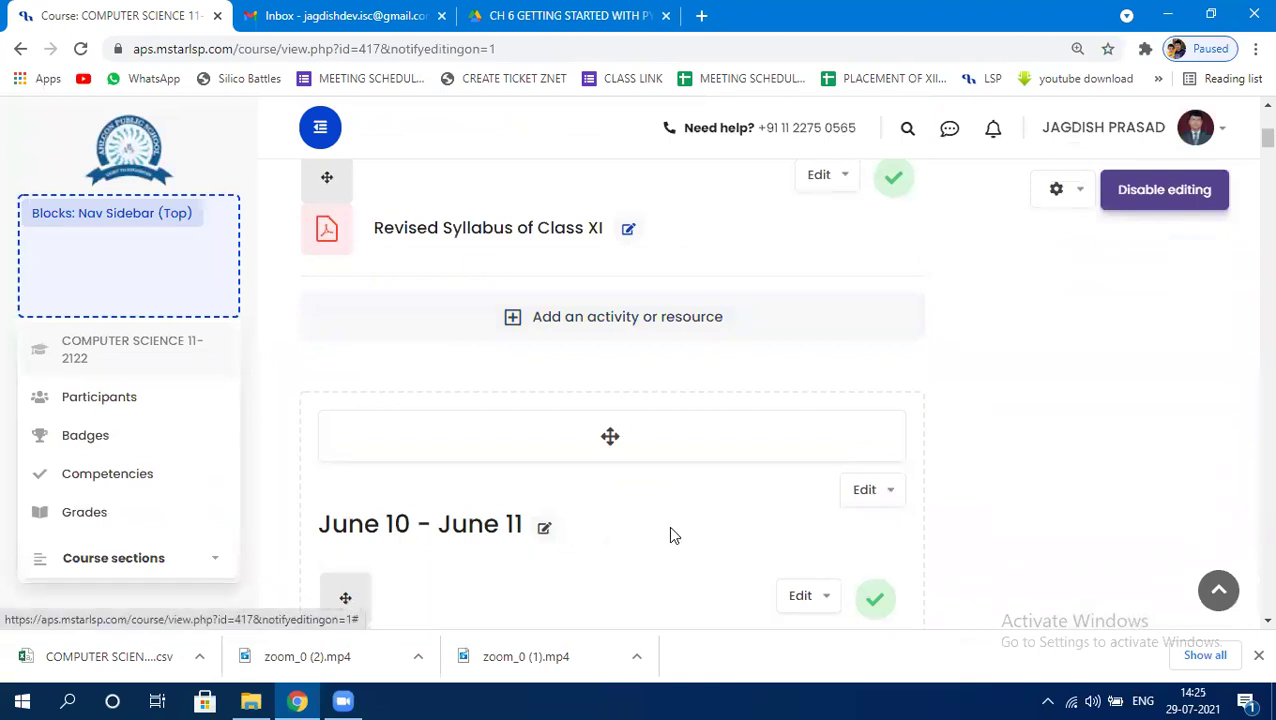
scroll(670, 533, down, 12)
scroll(671, 546, down, 10)
scroll(672, 545, down, 6)
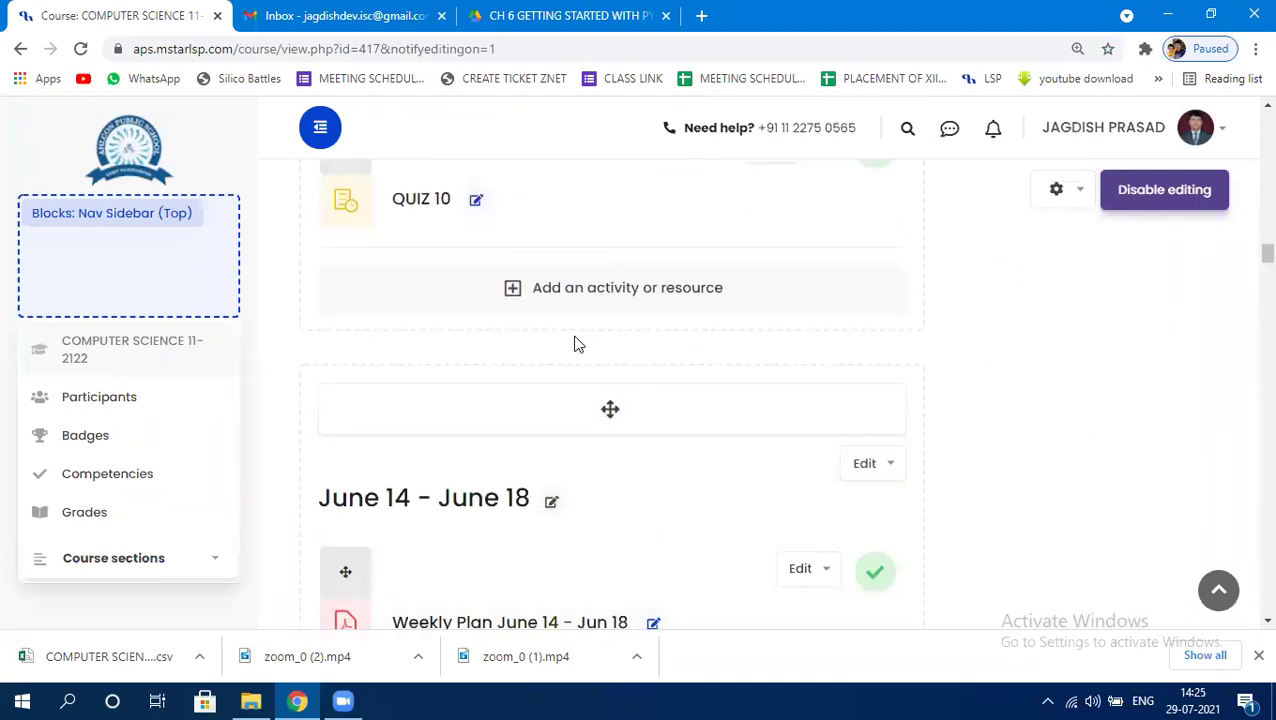
click(641, 296)
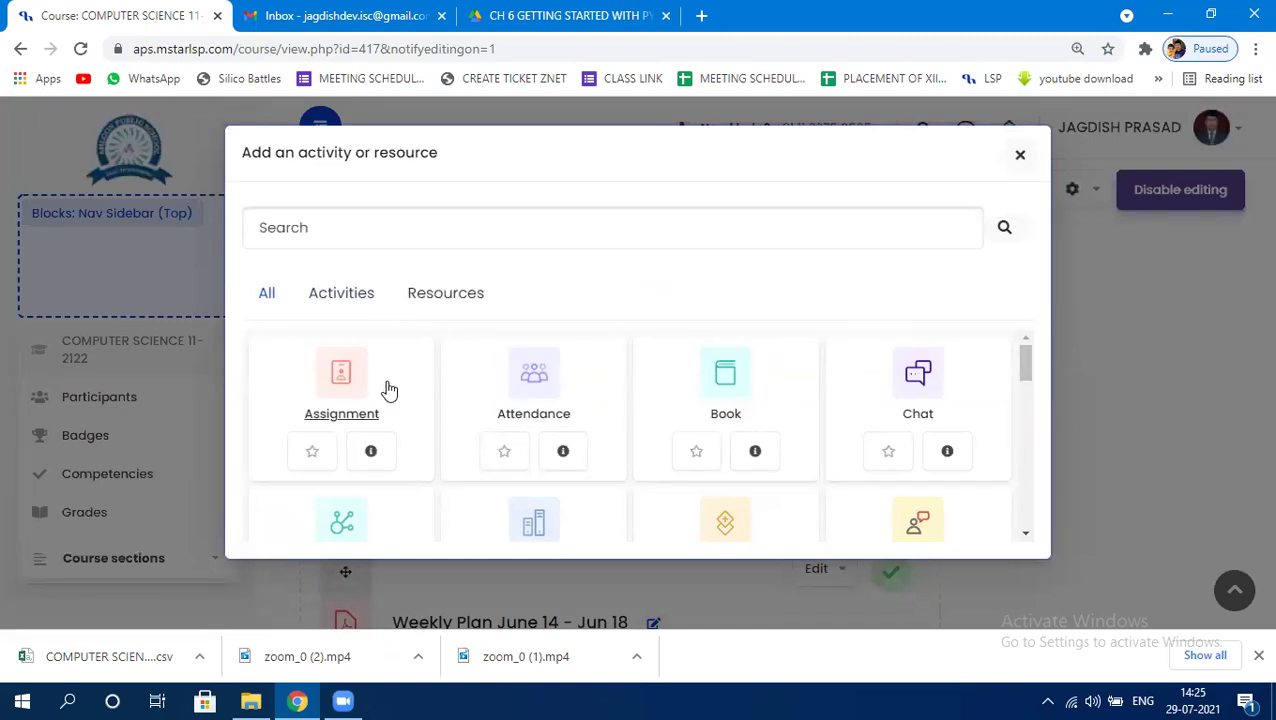
drag(1024, 373, 1022, 493)
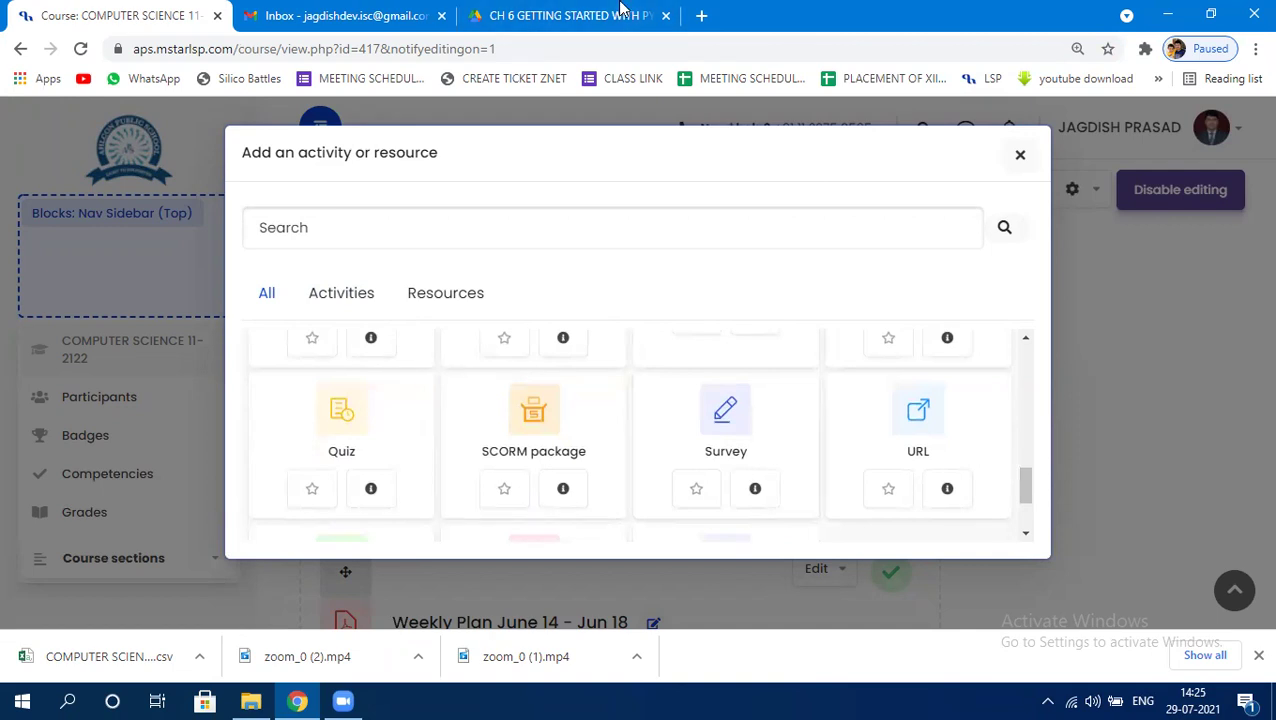
mouse_move(985, 378)
mouse_down()
mouse_move(921, 529)
mouse_move(981, 363)
mouse_up()
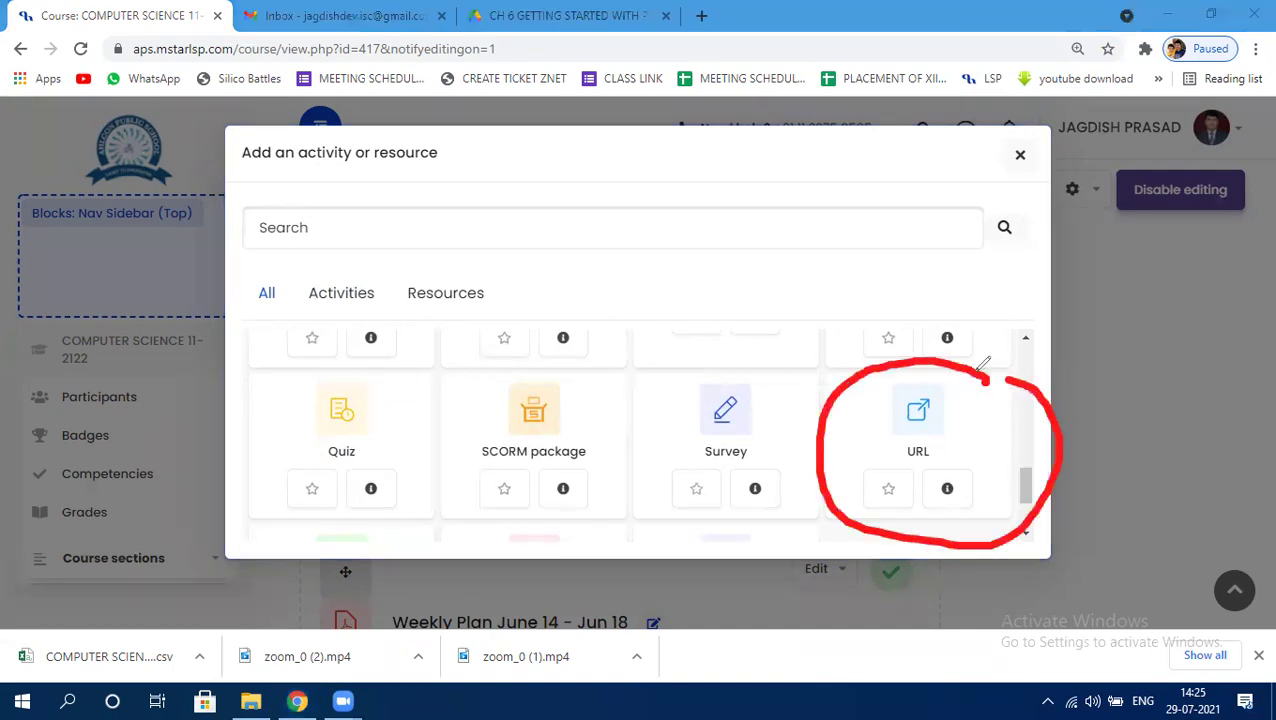
click(872, 133)
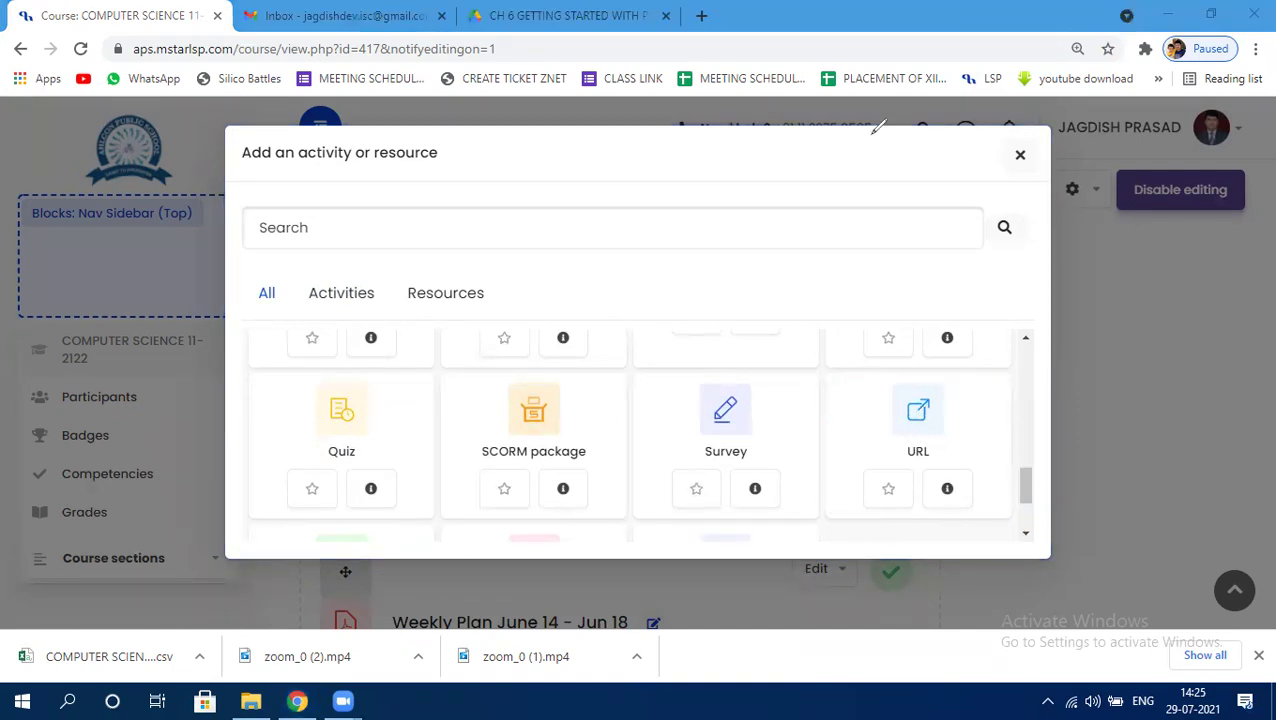
click(953, 97)
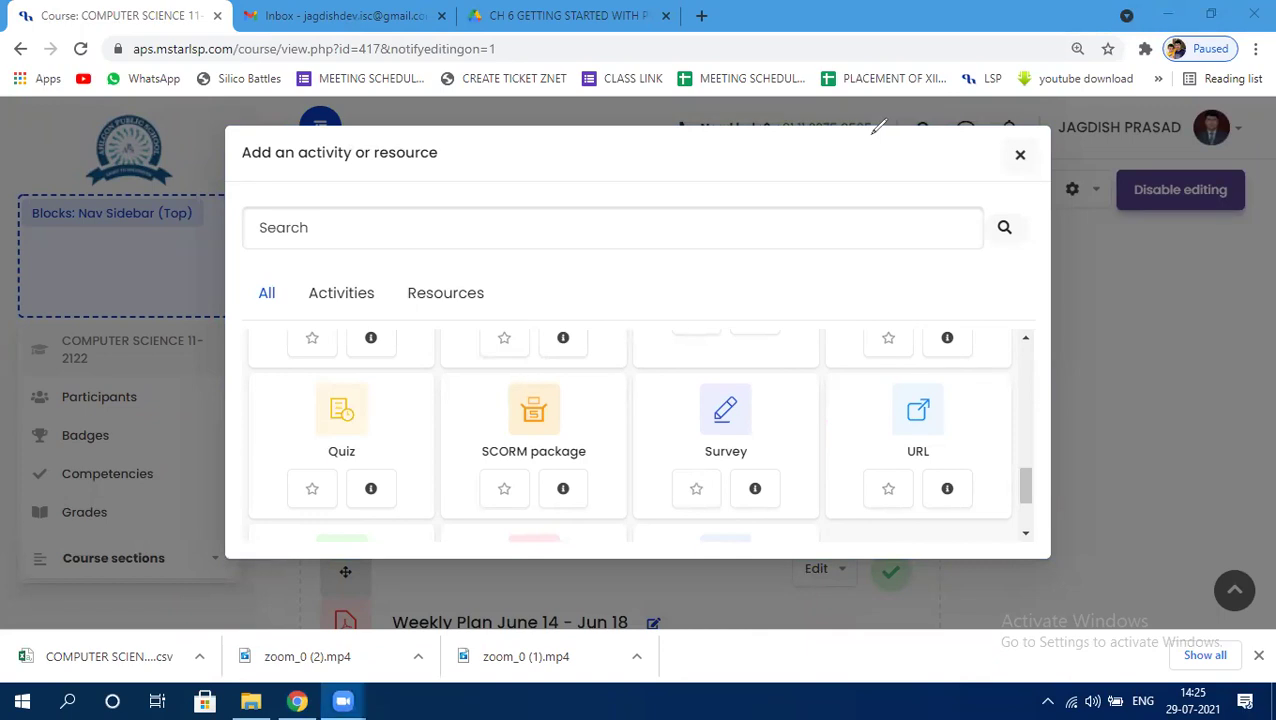
Step: Start a new URL resource in the June 10 - June 11 section and name it MY NEW PRESENTATION
click(916, 427)
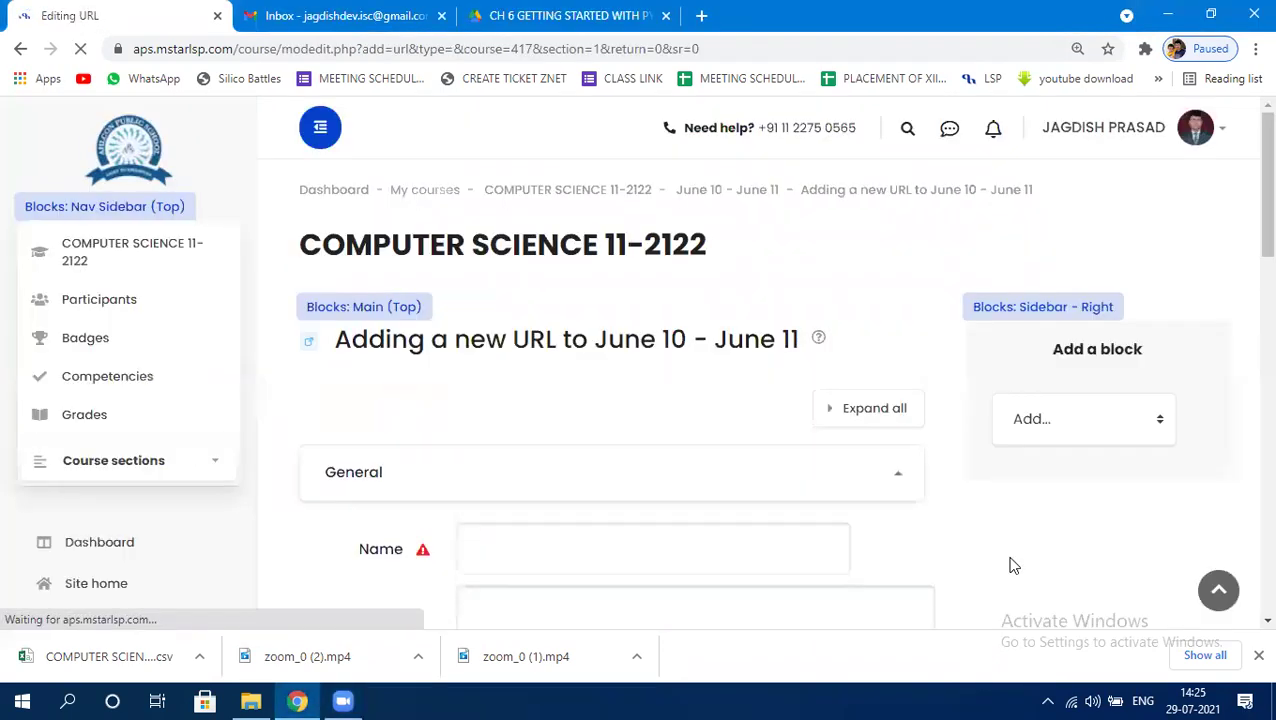
scroll(706, 478, down, 3)
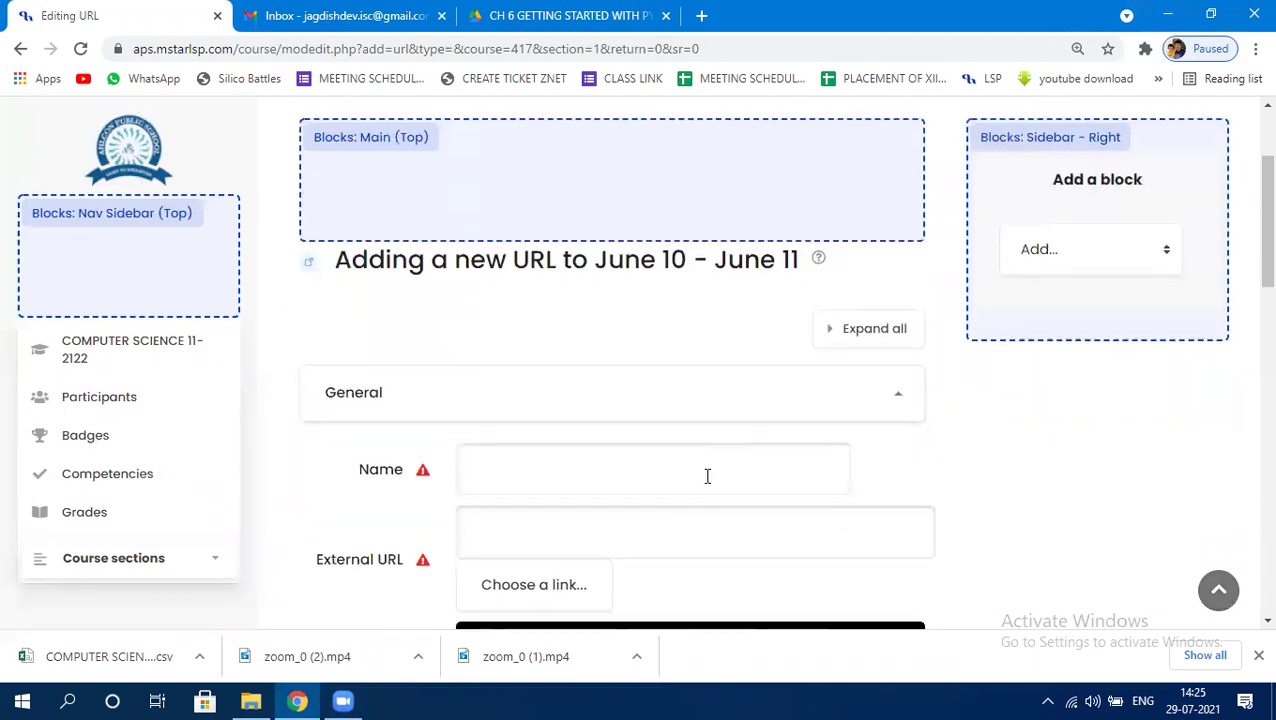
click(549, 380)
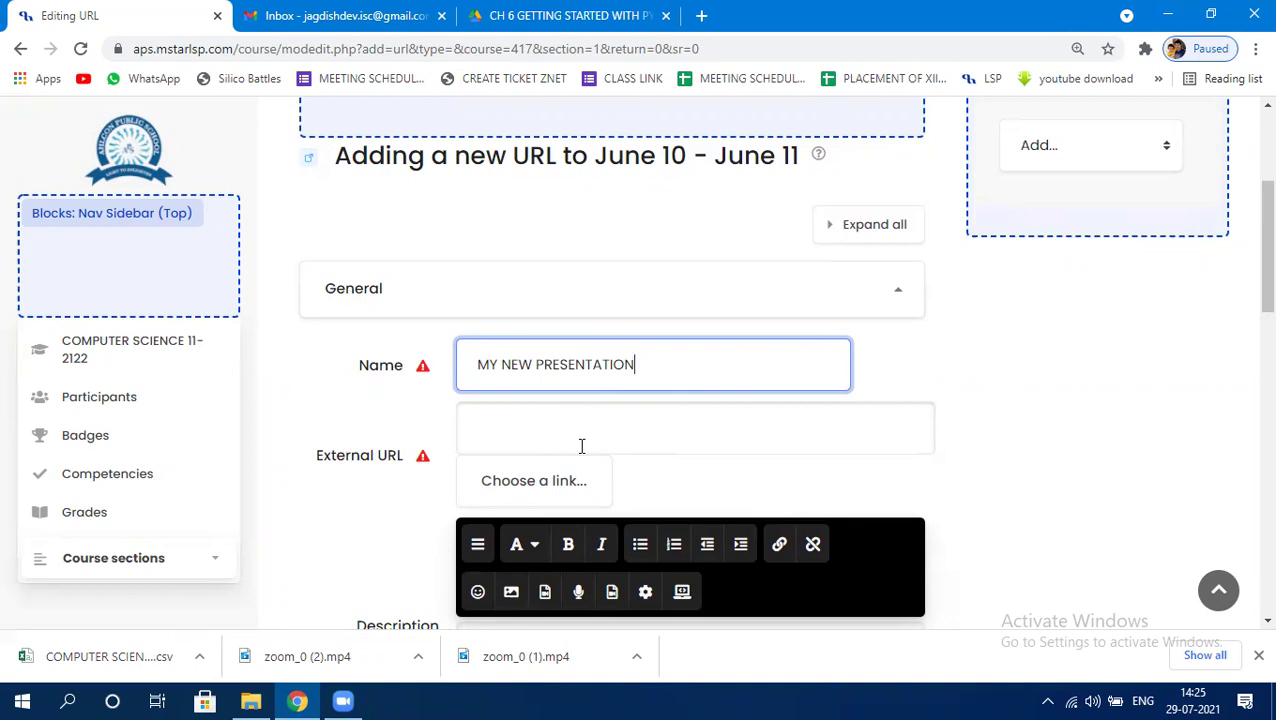
click(505, 438)
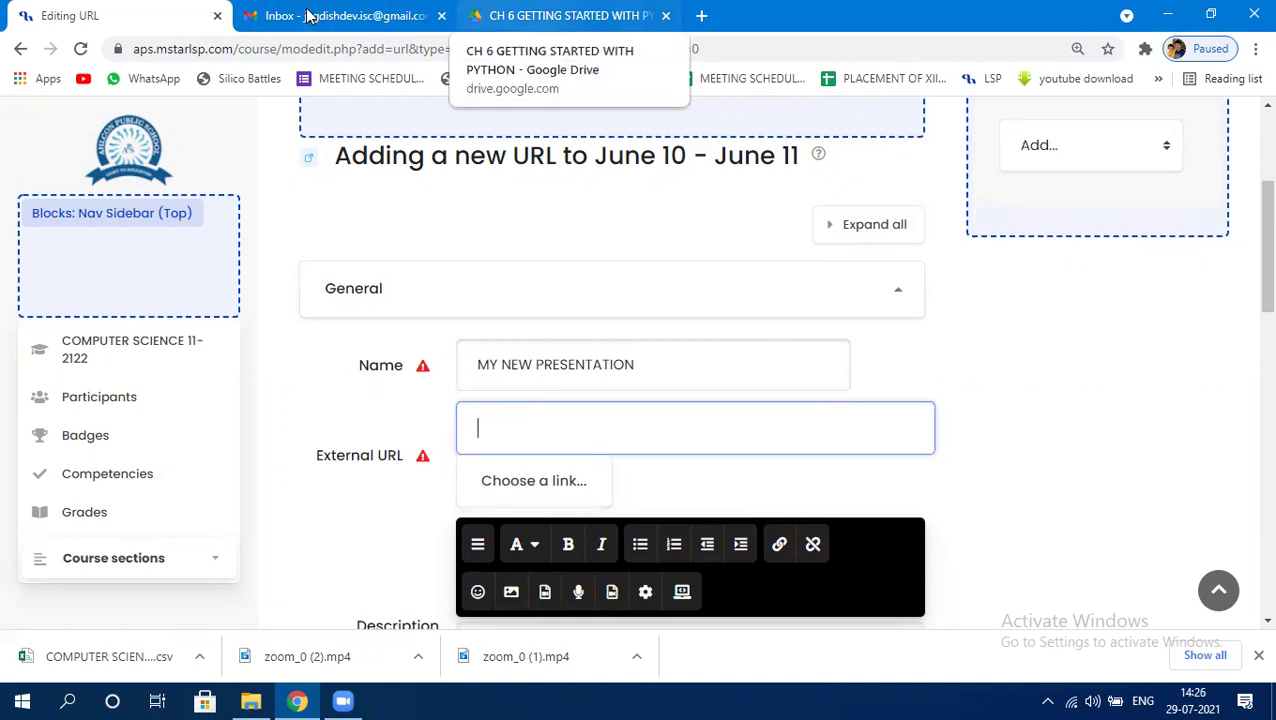
Step: Switch to Google Drive and open the link sharing settings of the first Ch-6 Getting Started presentation
click(562, 16)
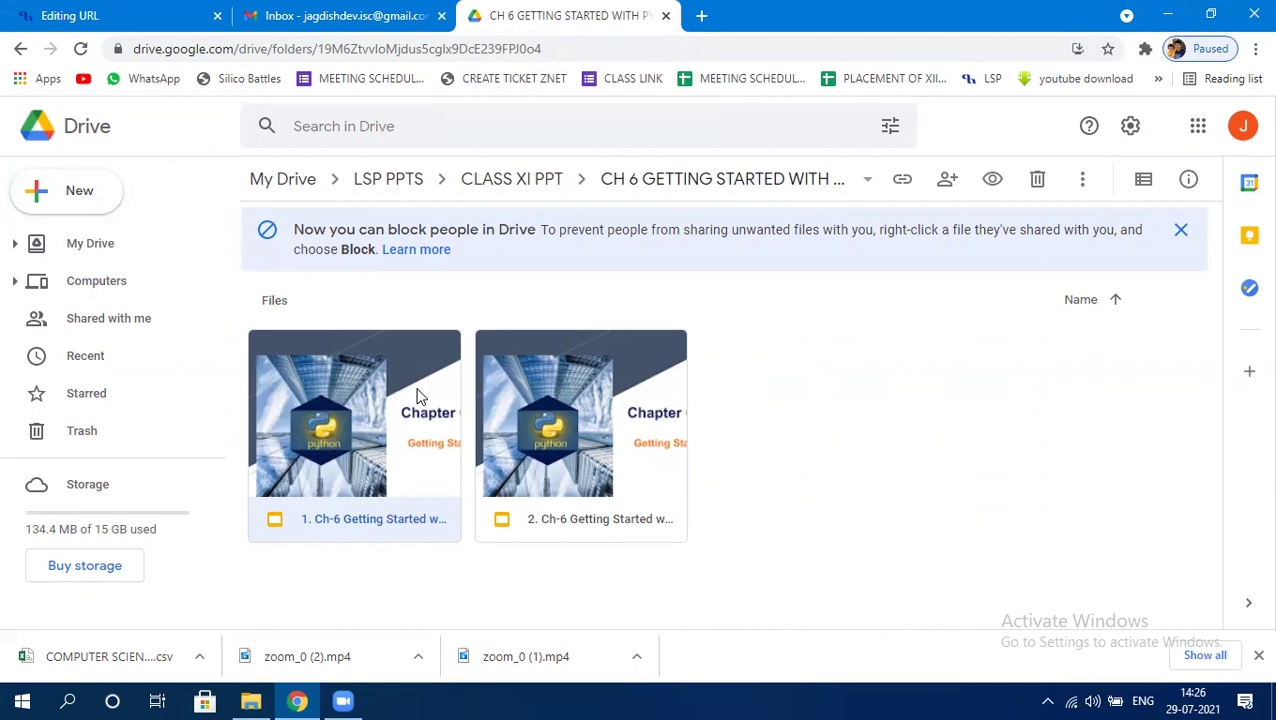
right_click(410, 508)
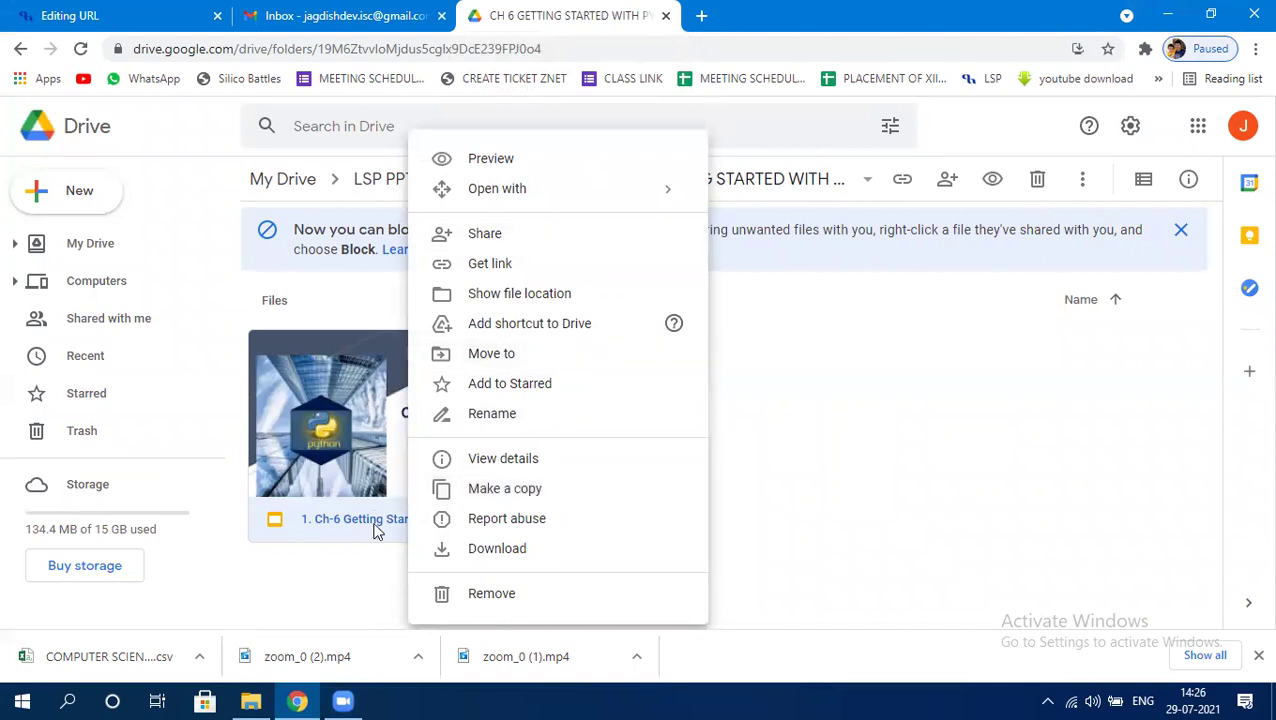
click(492, 265)
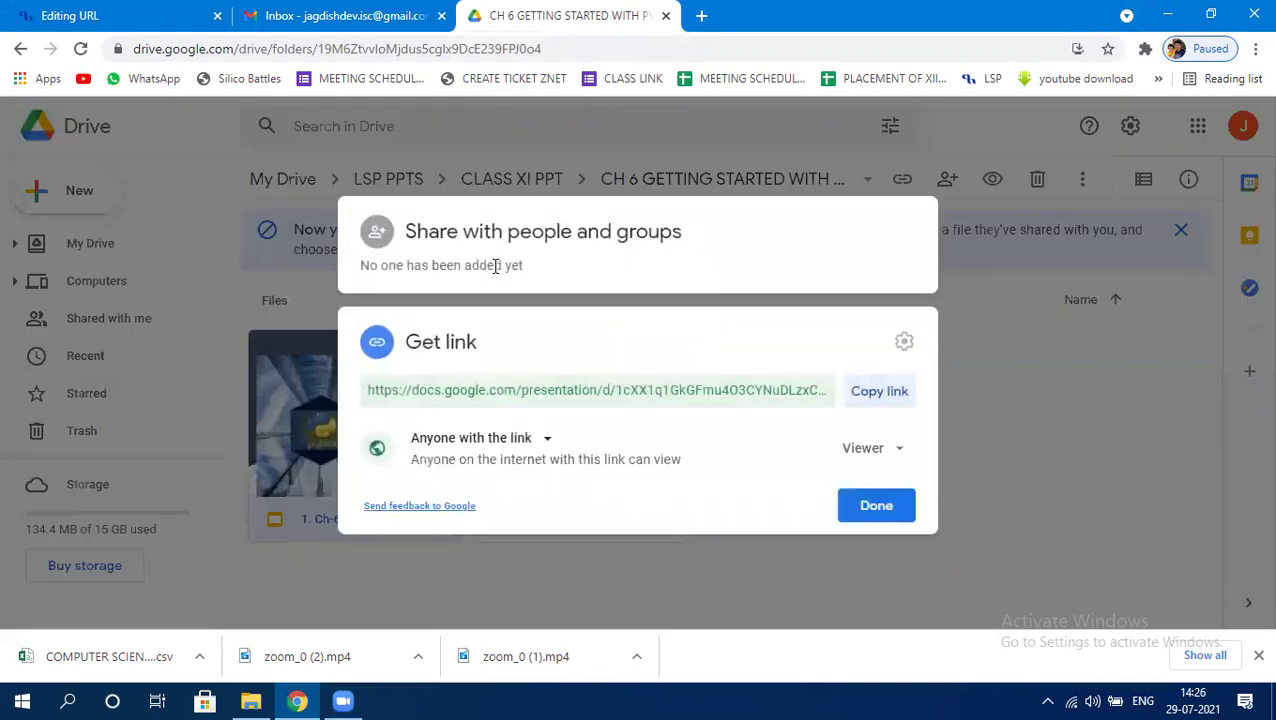
Step: Change the presentation's link access to Restricted and back to Anyone with the link
click(549, 446)
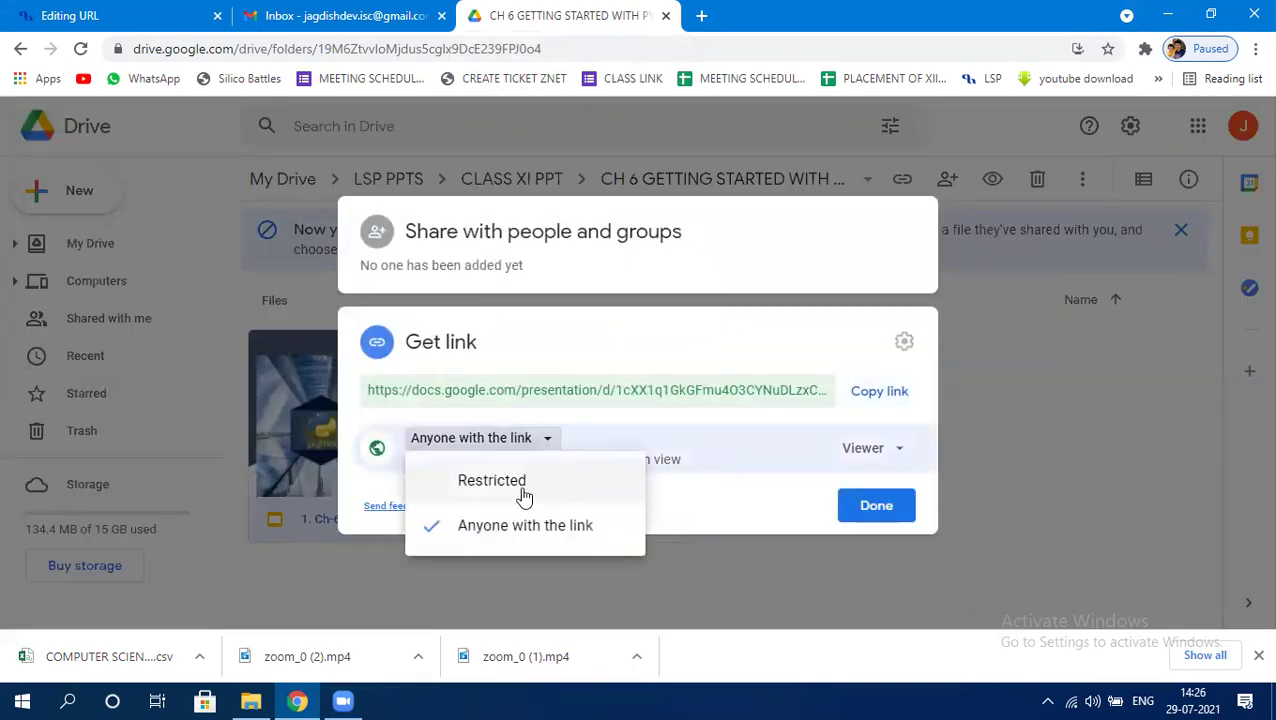
click(524, 496)
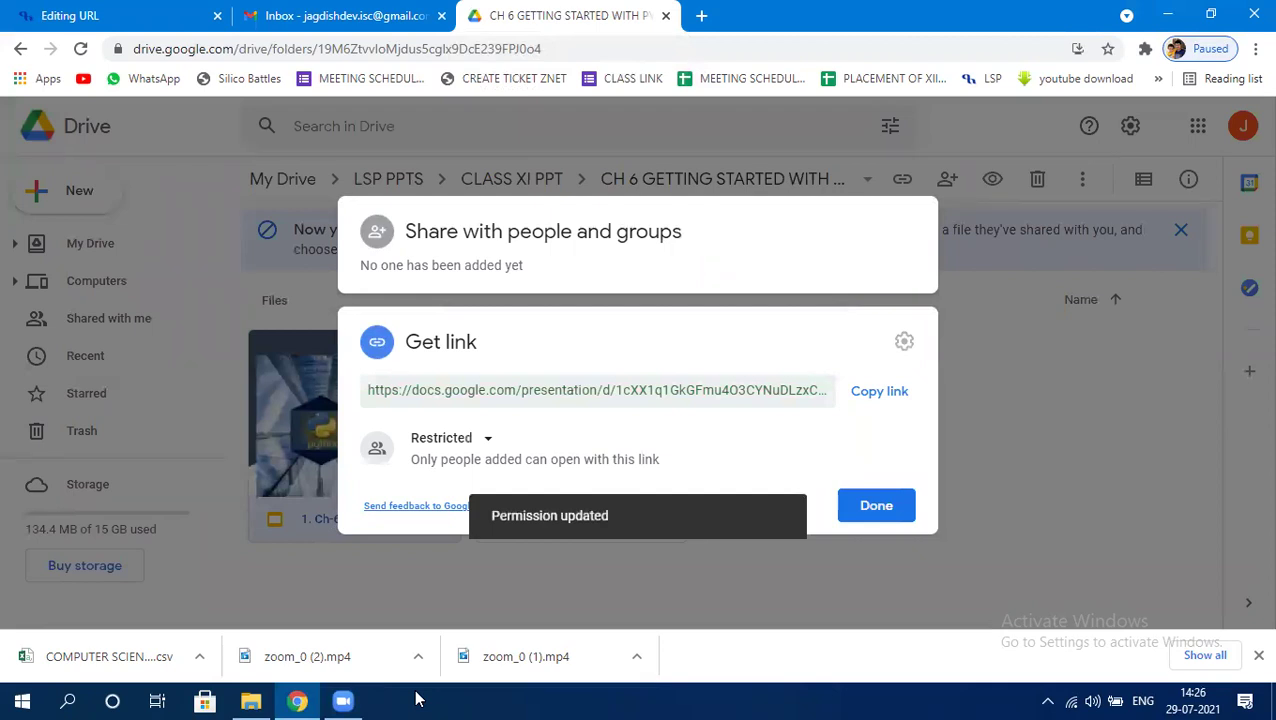
click(485, 440)
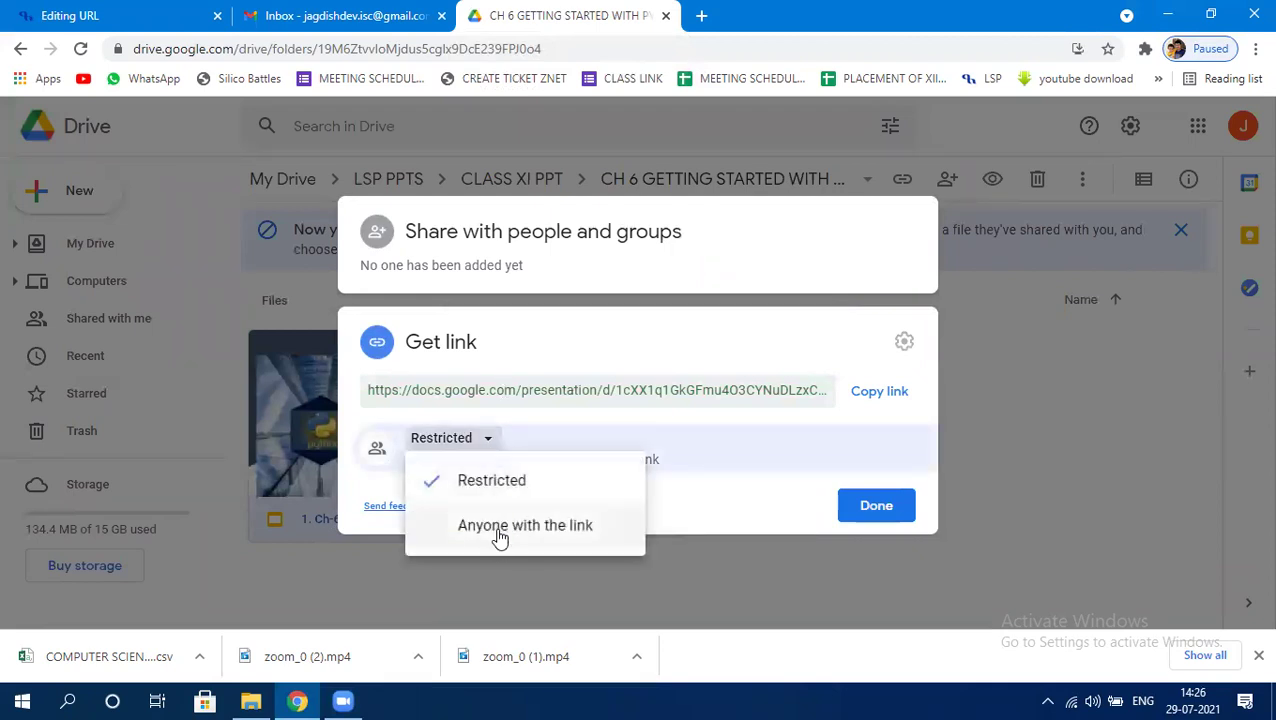
click(500, 536)
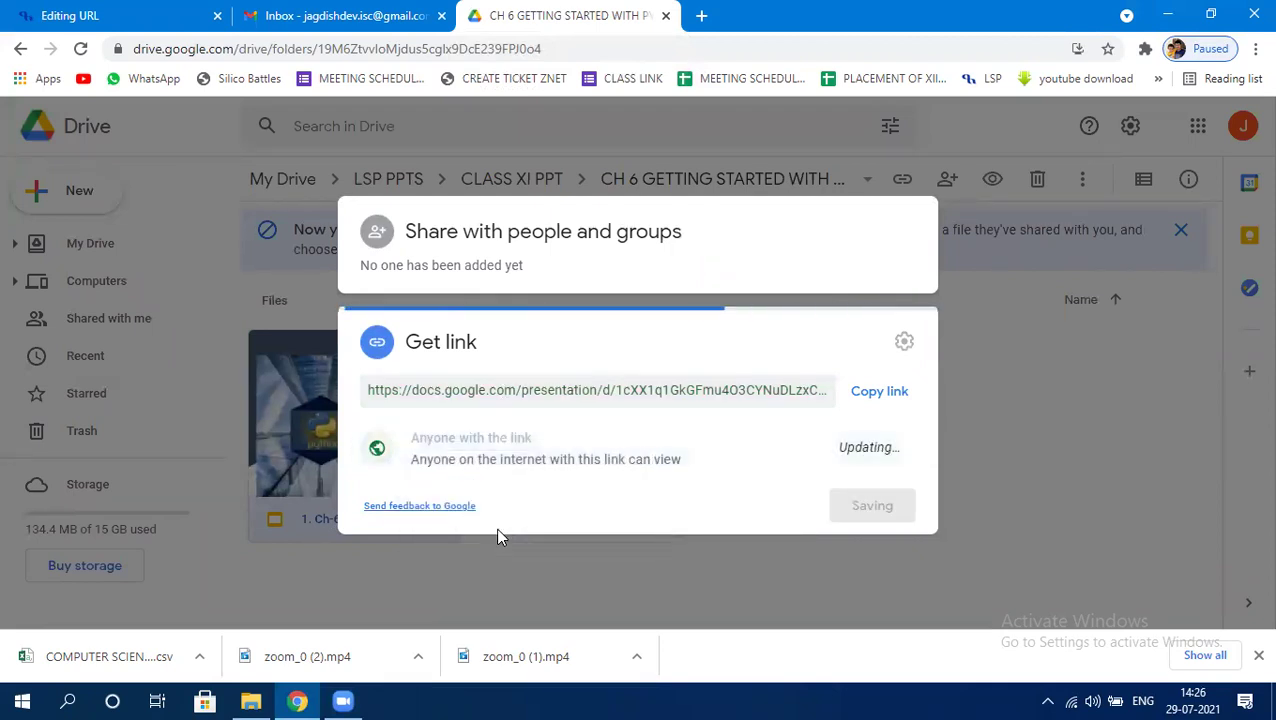
Step: Copy the presentation's sharing link and paste it as the External URL of the new course resource
click(876, 396)
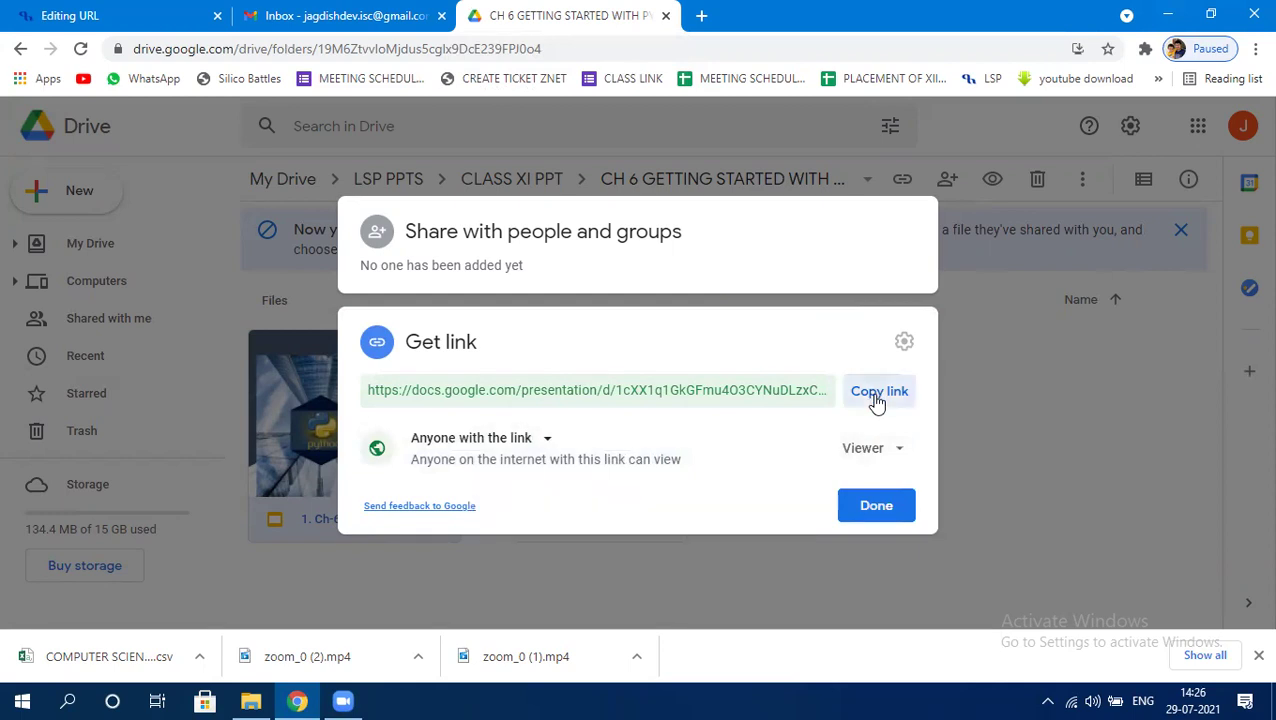
click(876, 506)
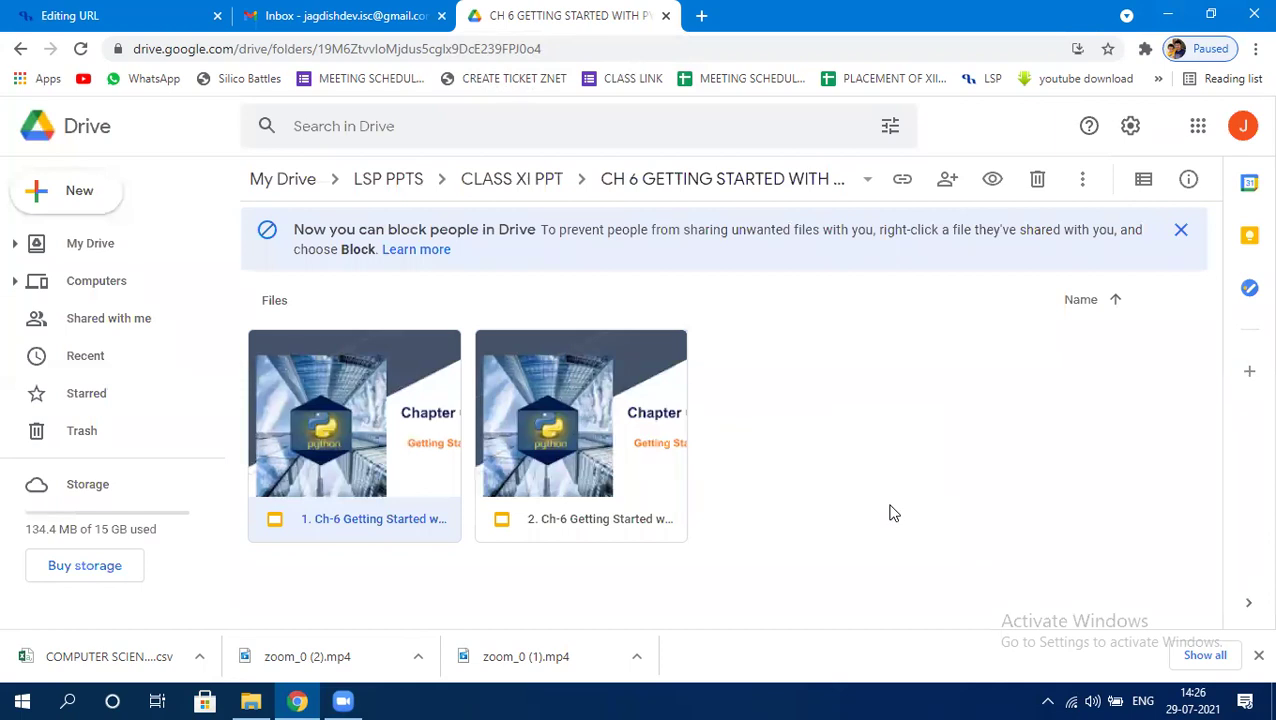
key(ctrl+1)
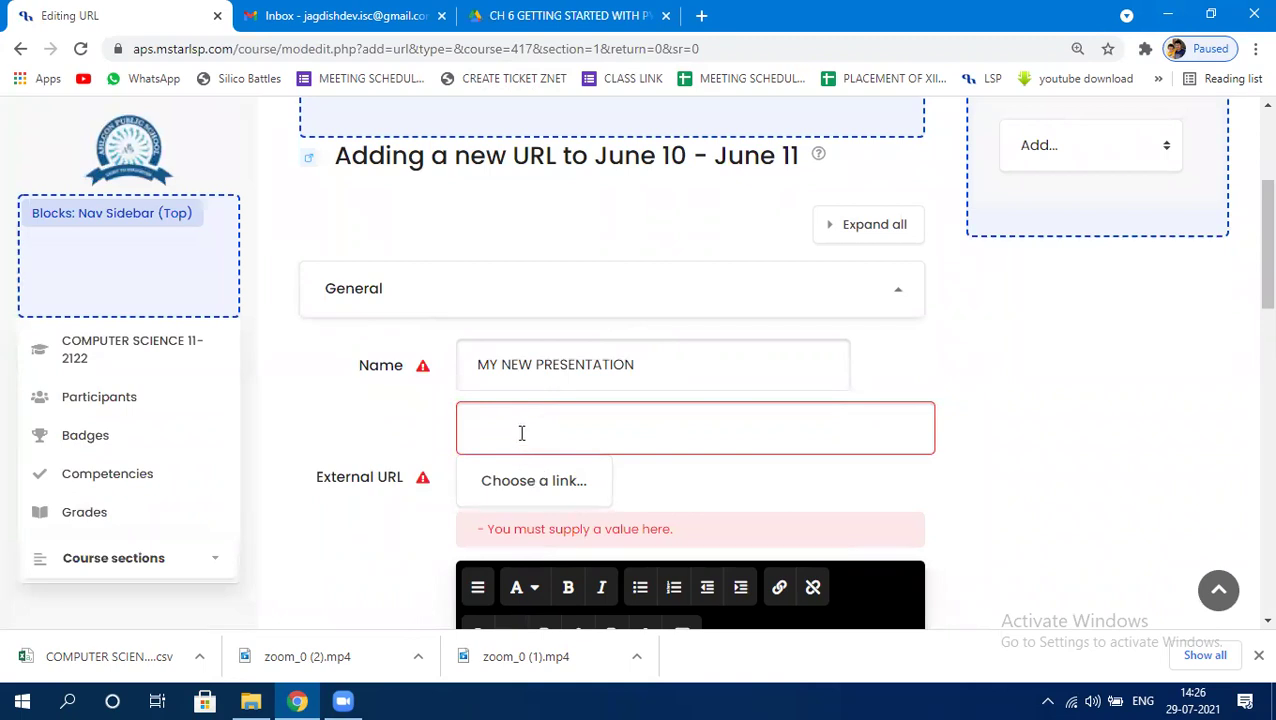
right_click(521, 432)
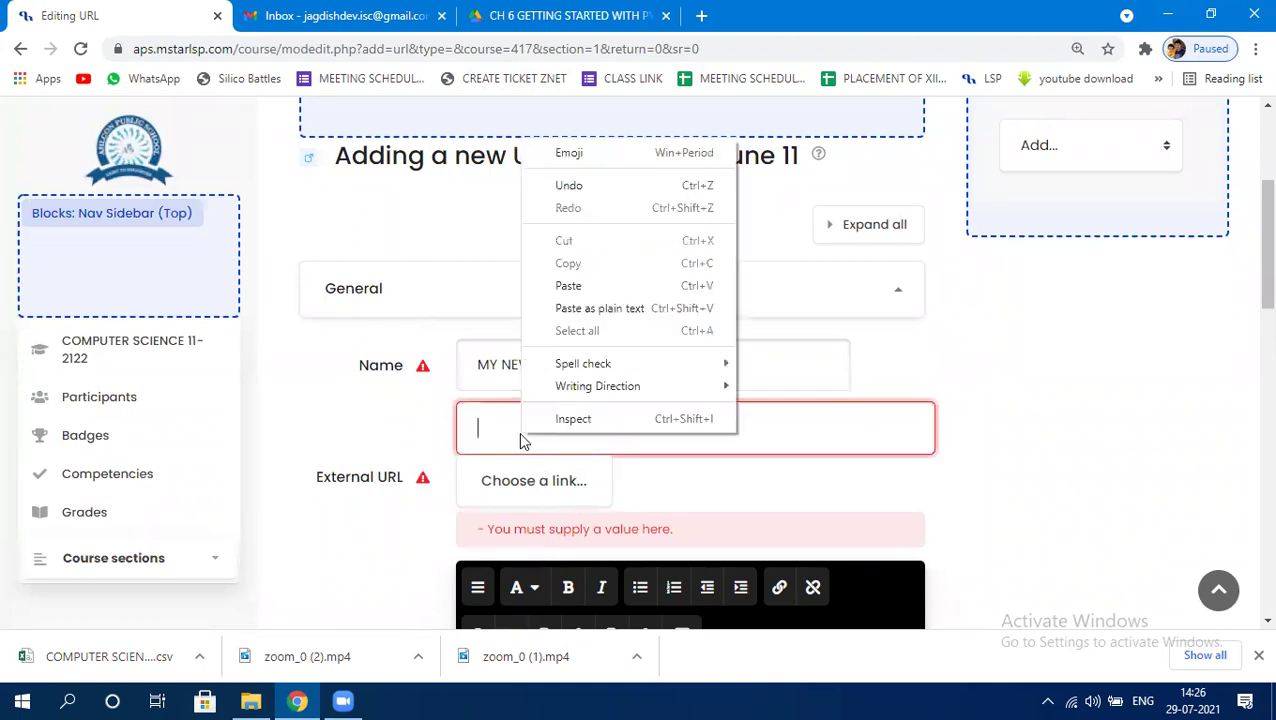
click(568, 287)
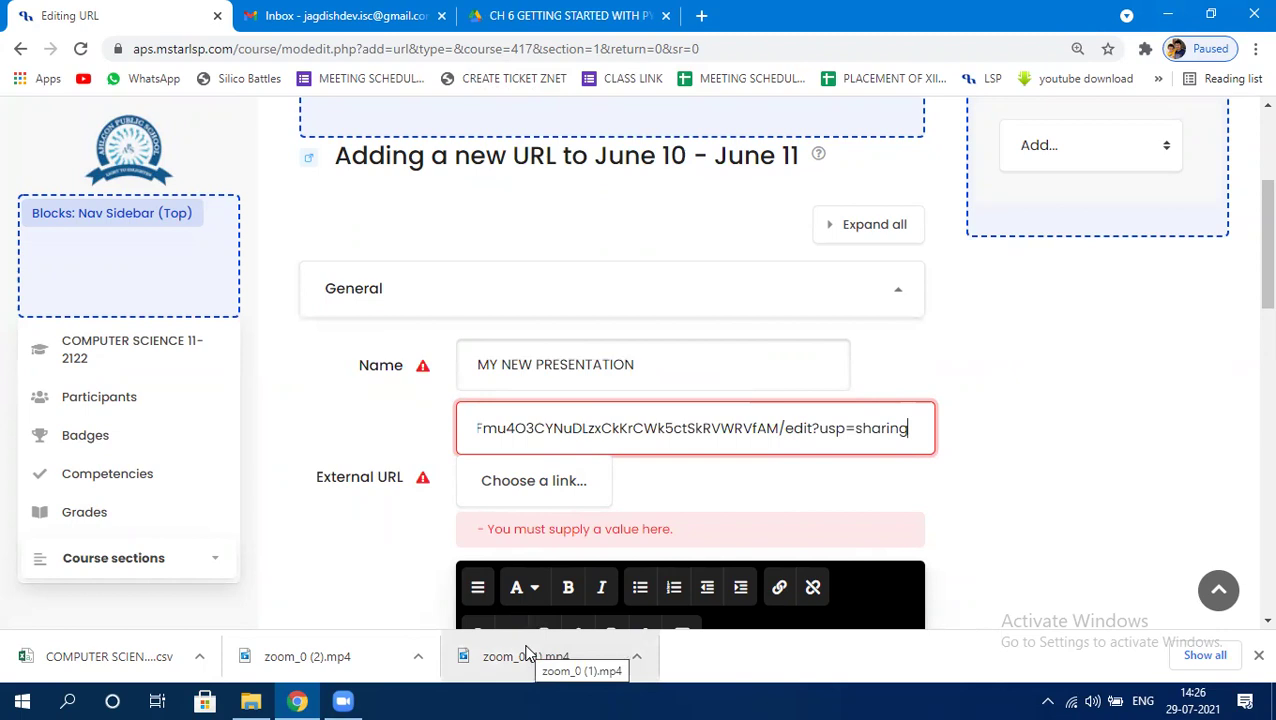
Step: Set the new URL resource's Display appearance to Embed, and save it with a return to the course
scroll(775, 527, down, 4)
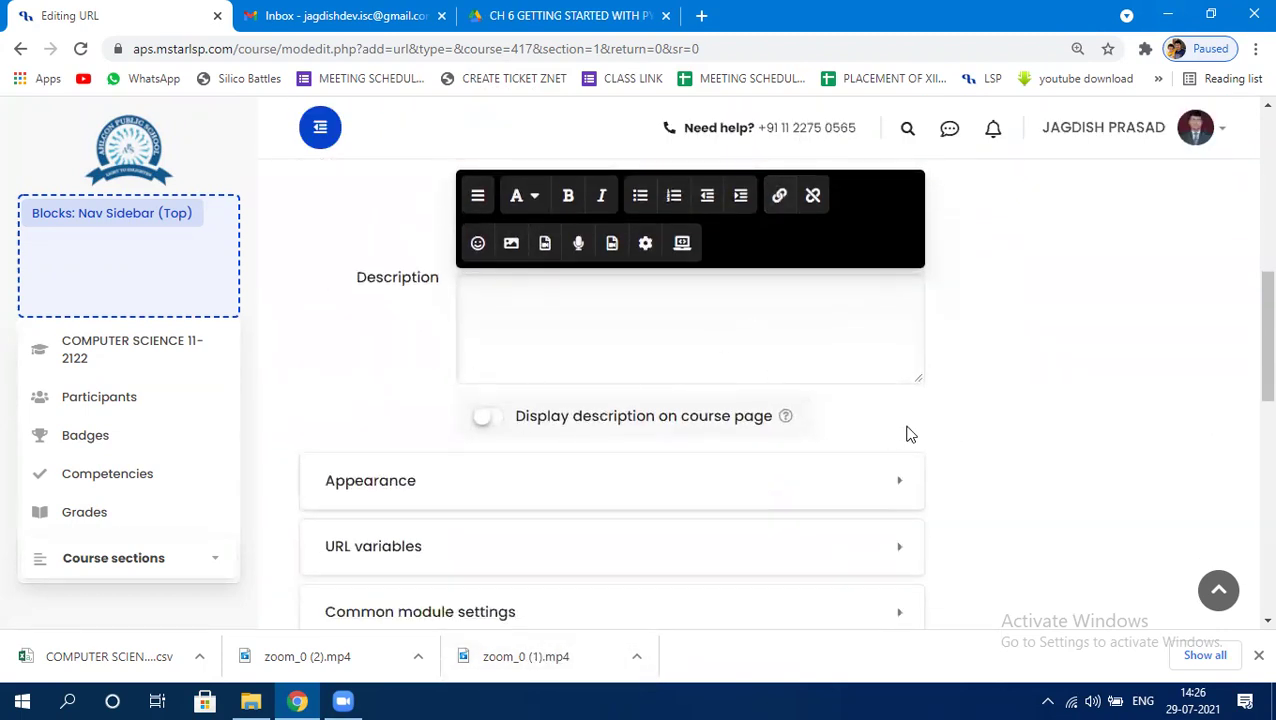
click(410, 490)
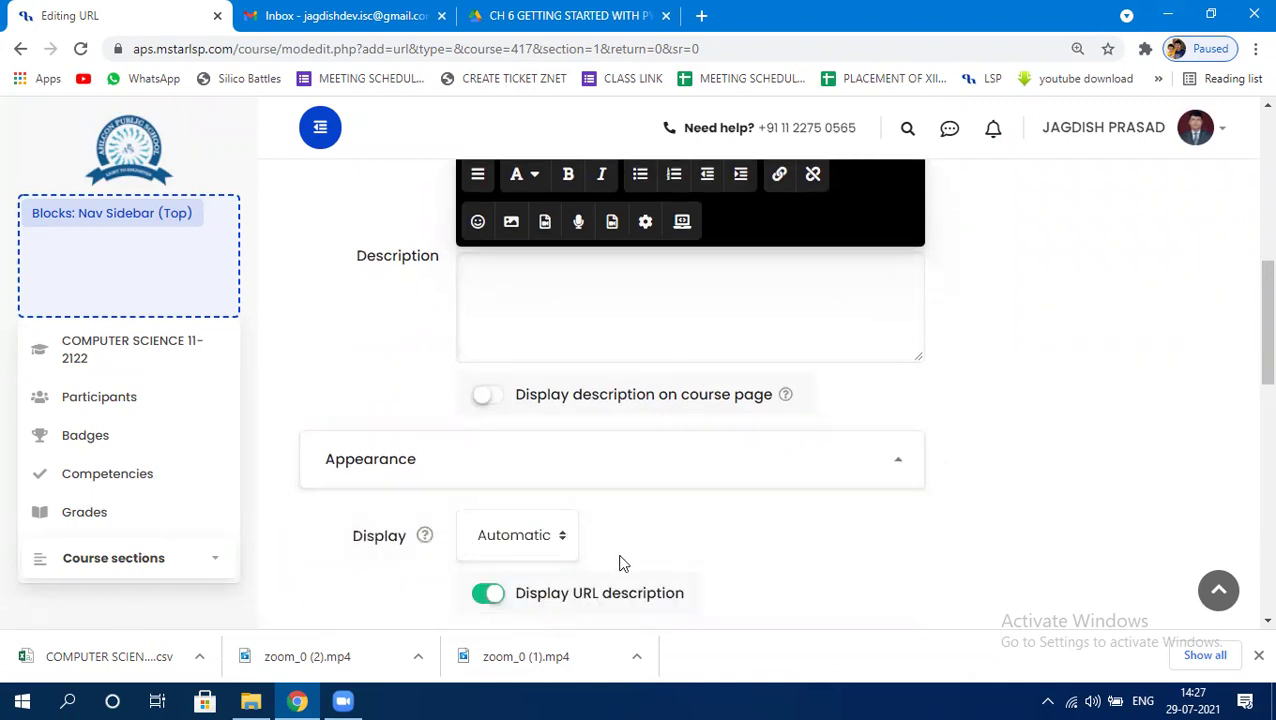
scroll(621, 561, down, 1)
click(563, 452)
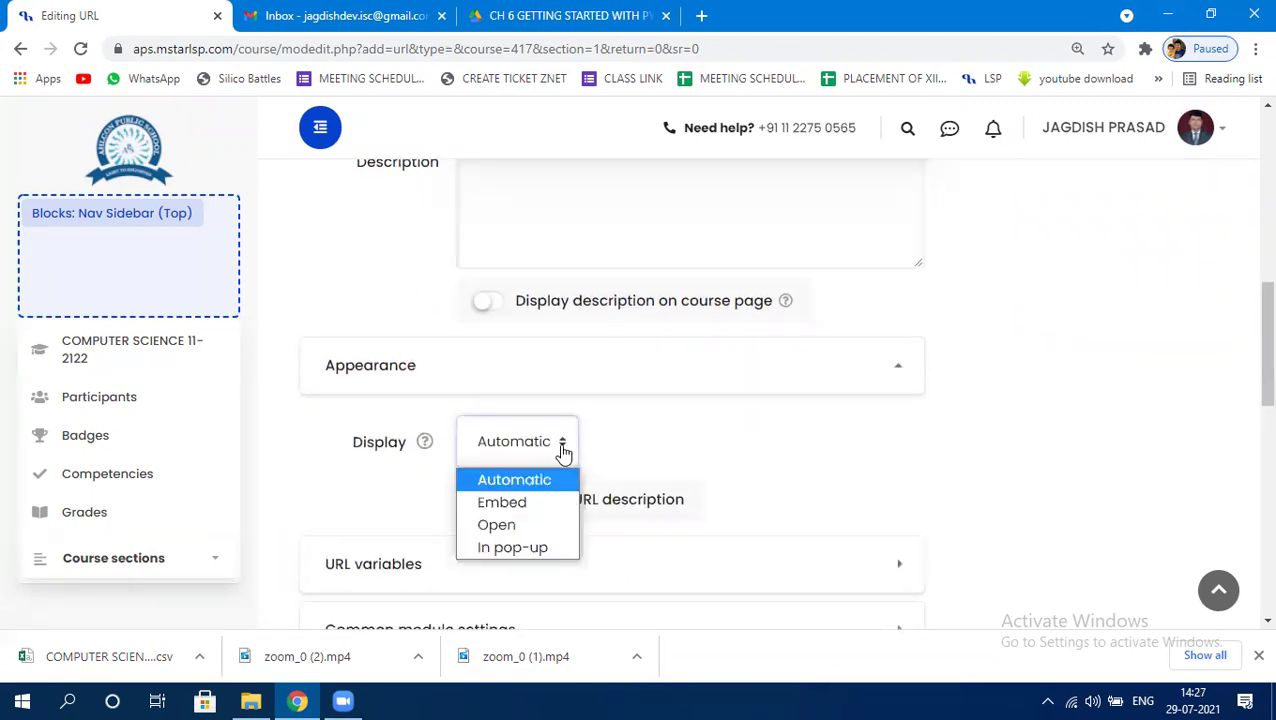
click(527, 503)
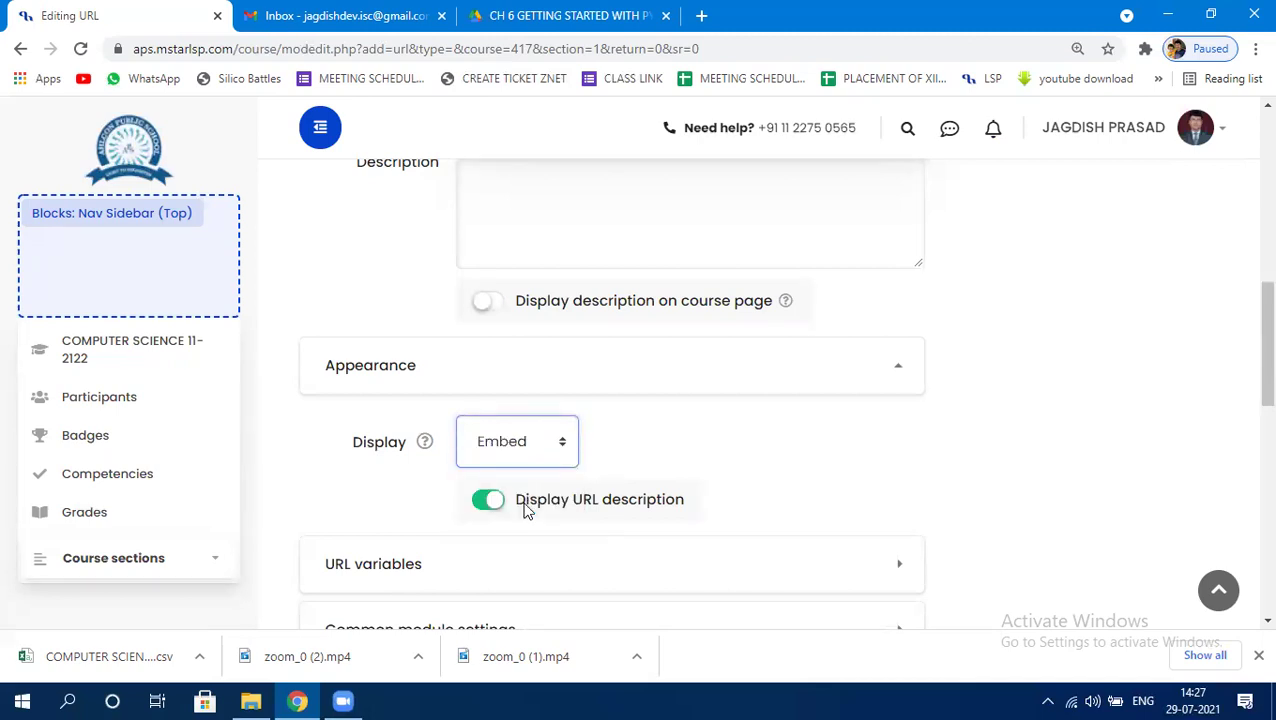
scroll(621, 467, down, 5)
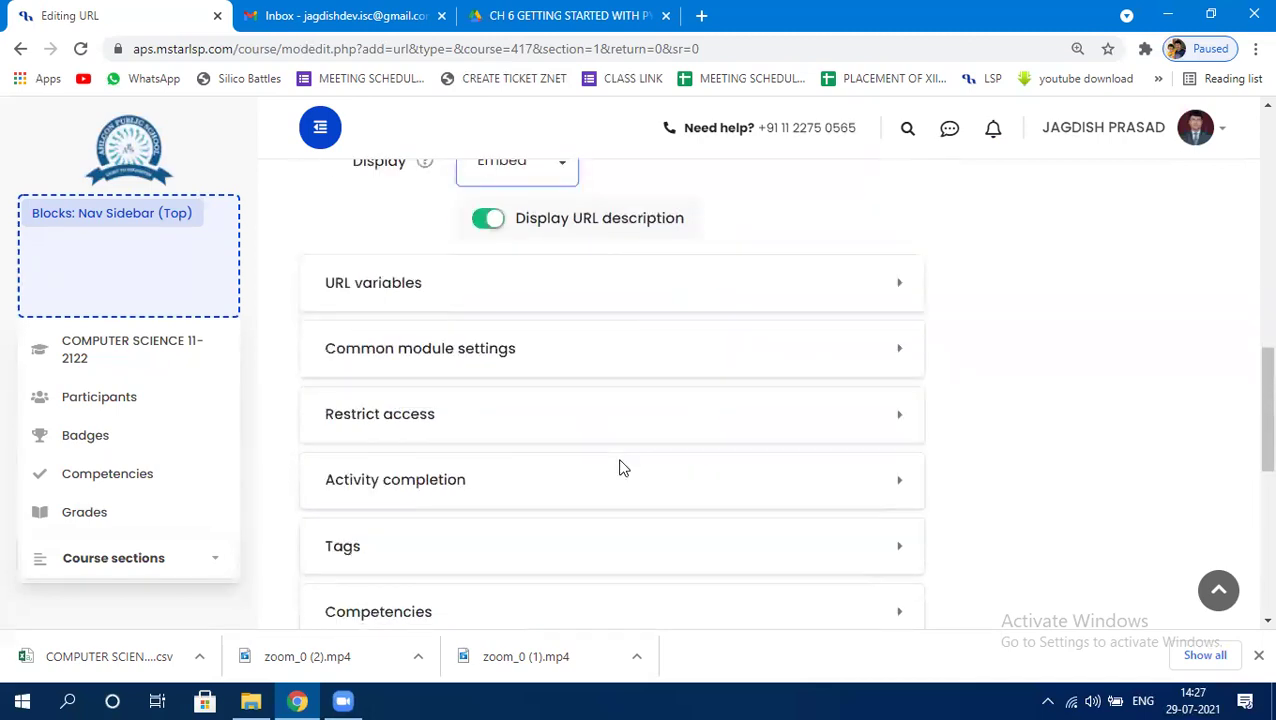
scroll(620, 465, down, 2)
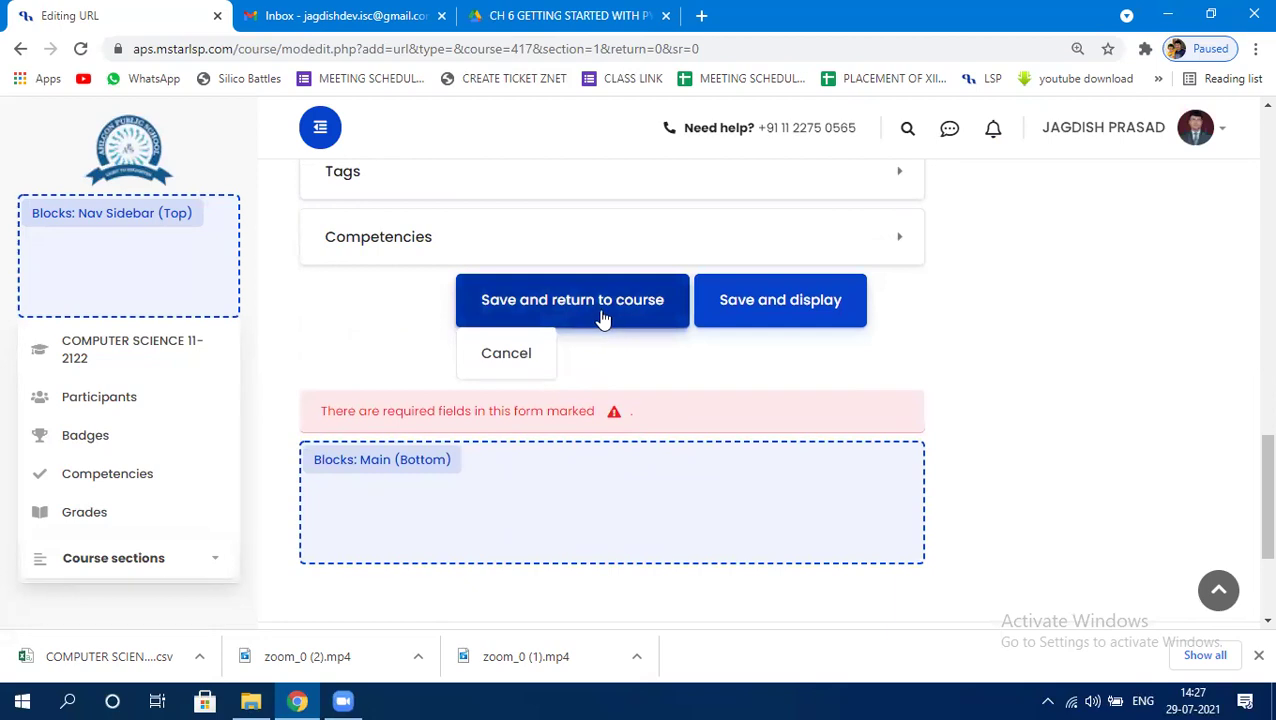
click(611, 316)
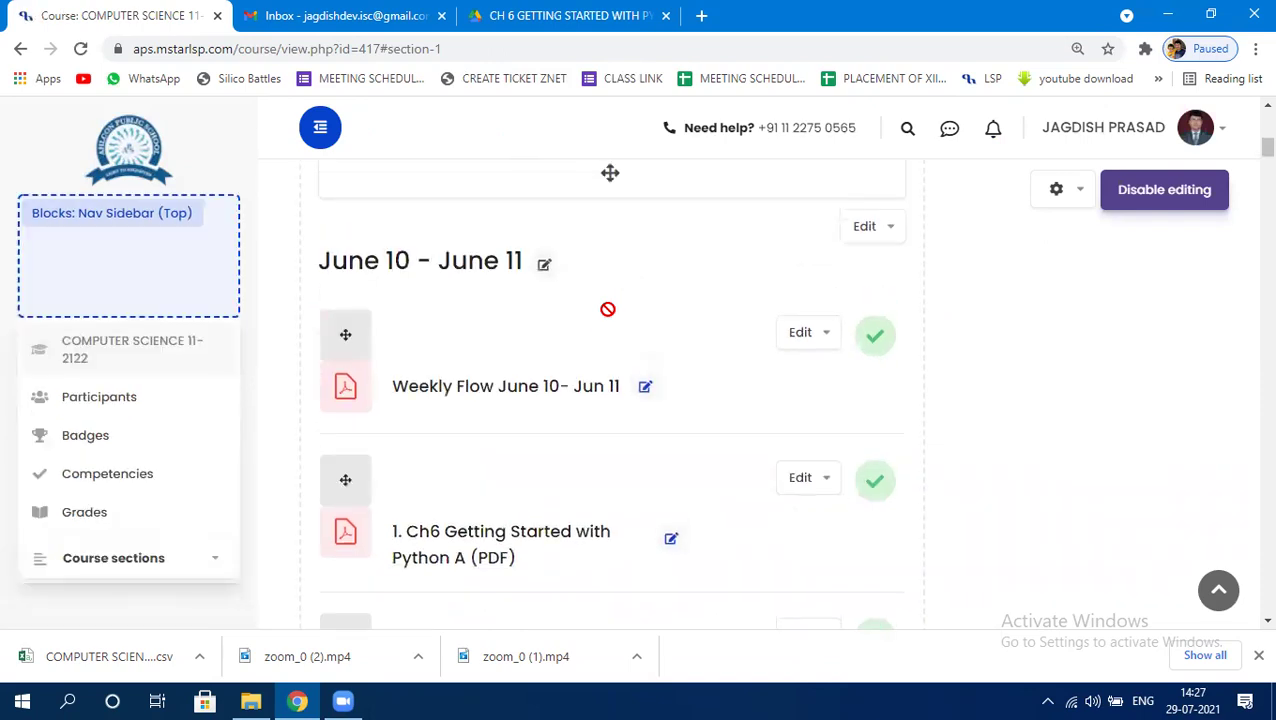
Step: Open the MY NEW PRESENTATION resource at the end of the June 10 - June 11 section to check its embedded slides
scroll(765, 415, down, 13)
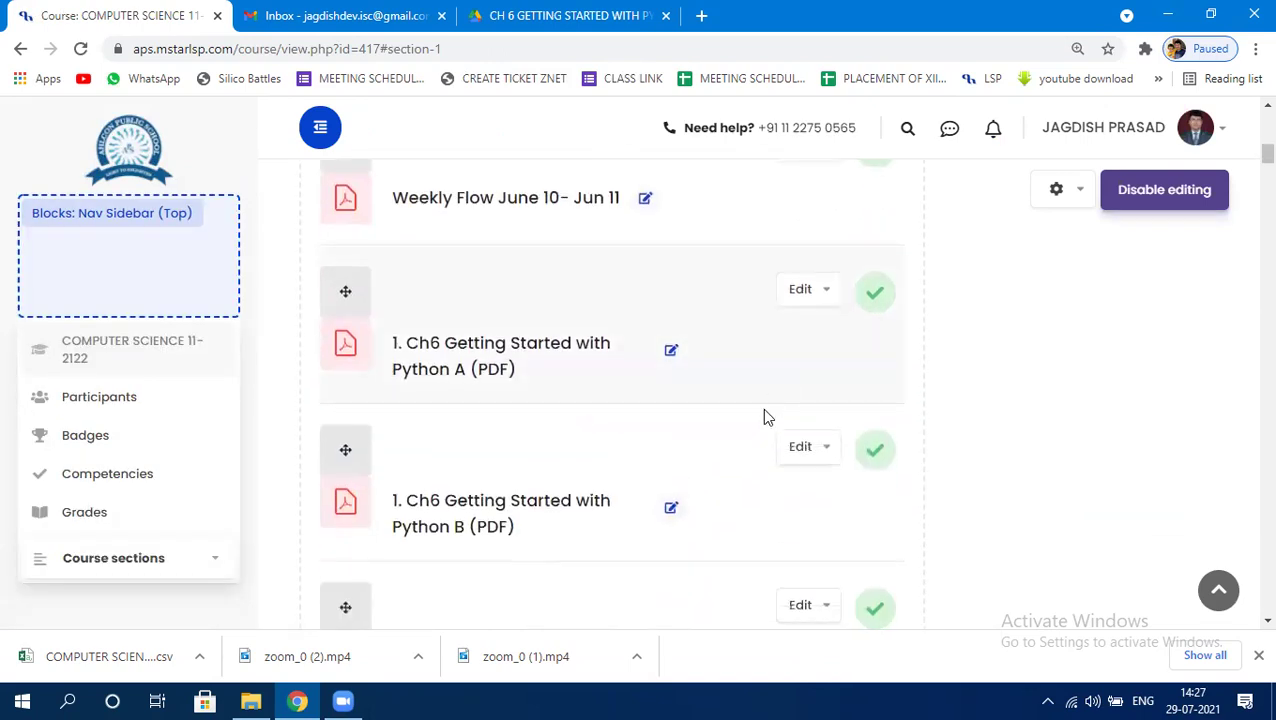
scroll(762, 427, down, 10)
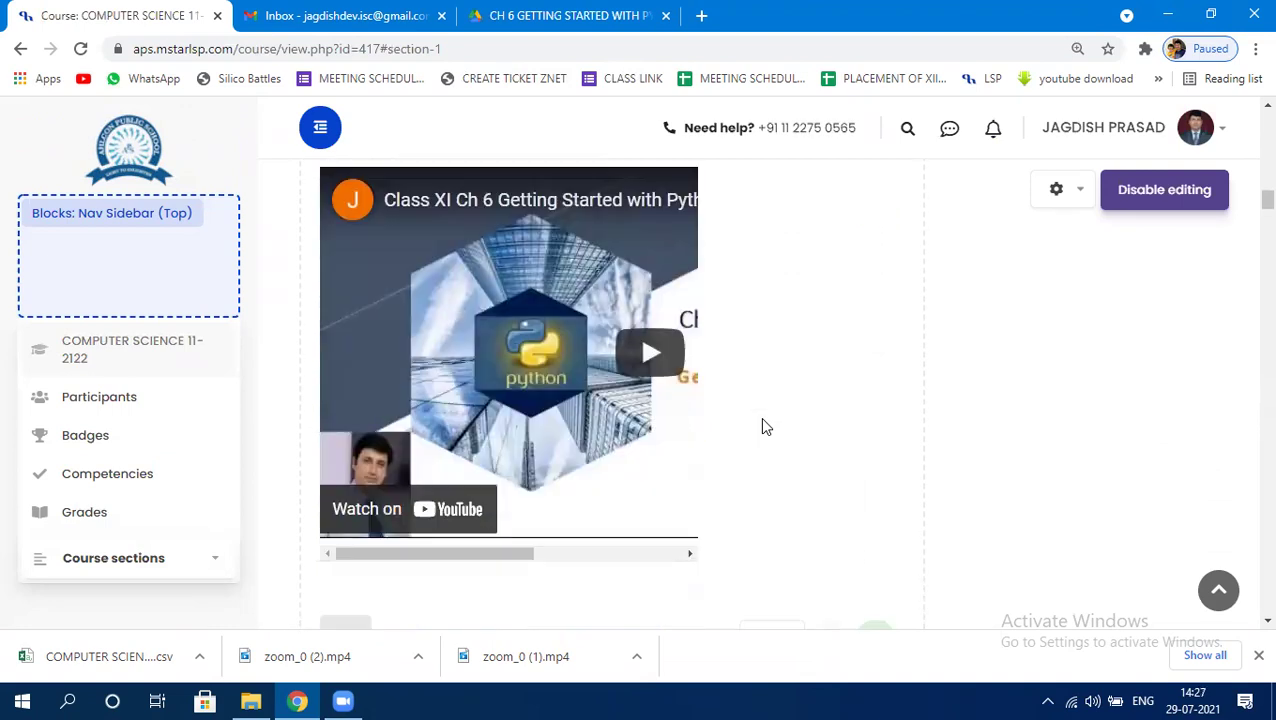
scroll(762, 427, down, 10)
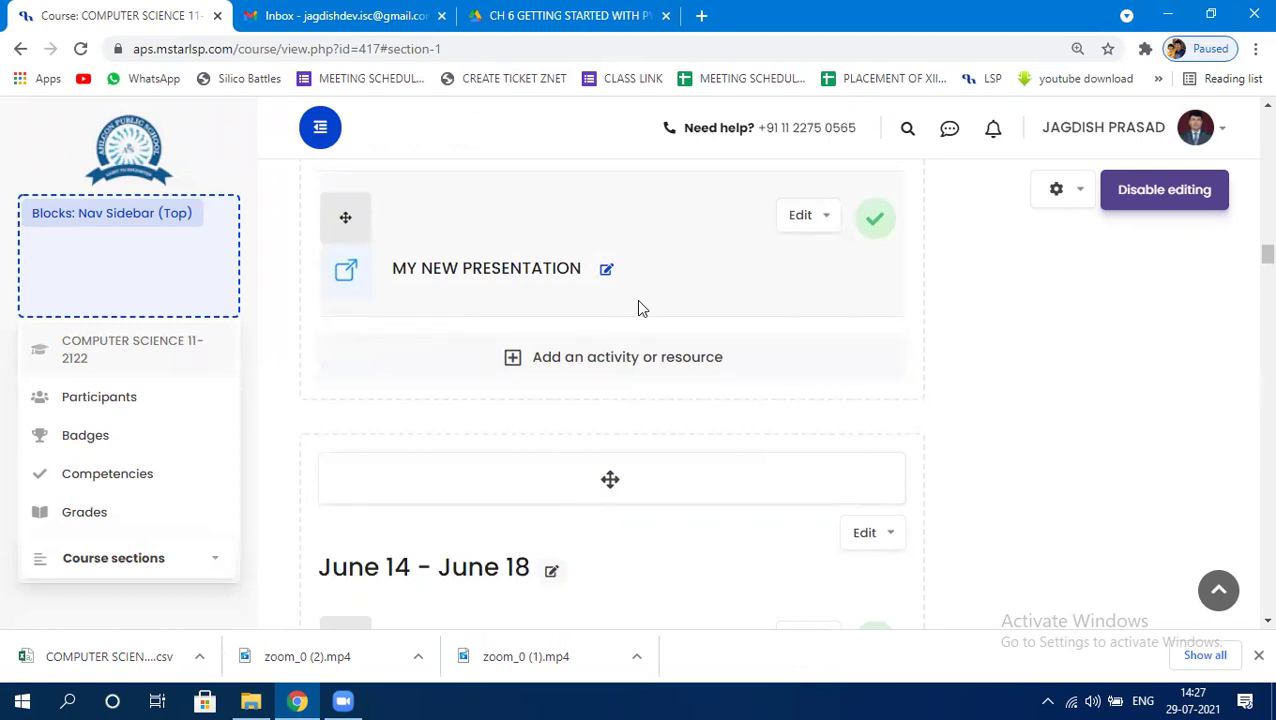
click(500, 277)
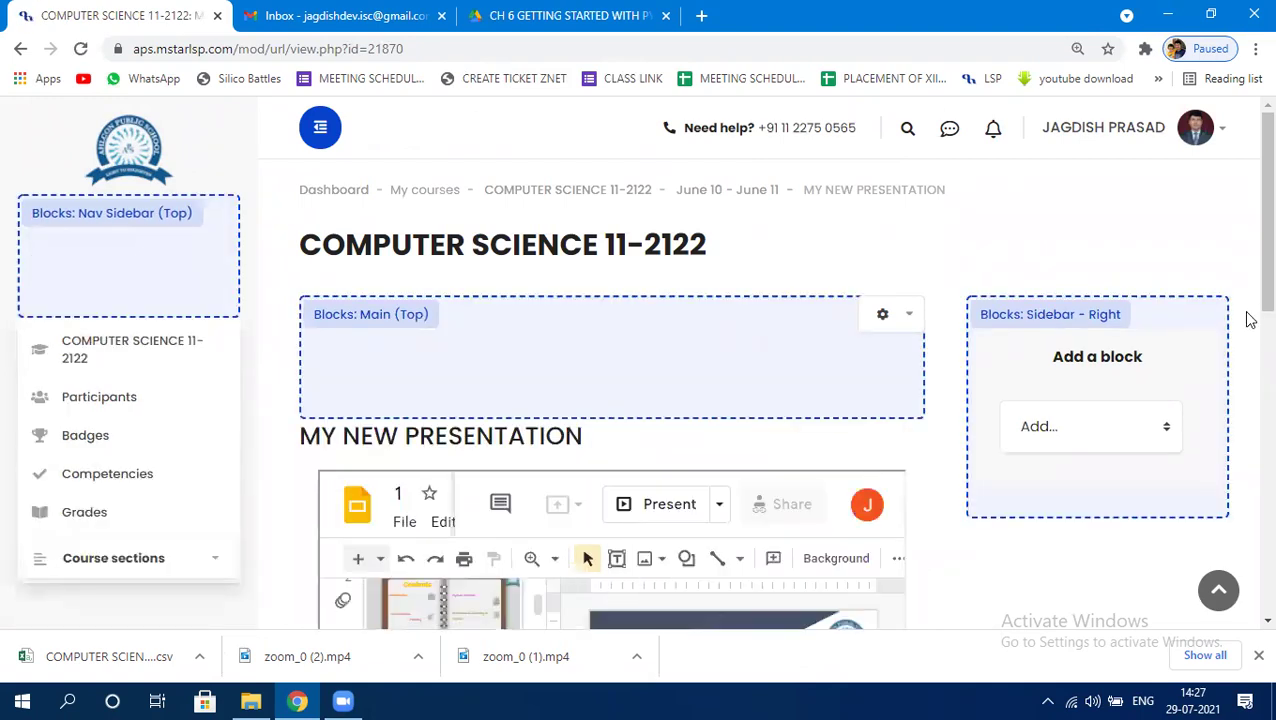
scroll(1249, 338, down, 1)
scroll(1249, 338, down, 2)
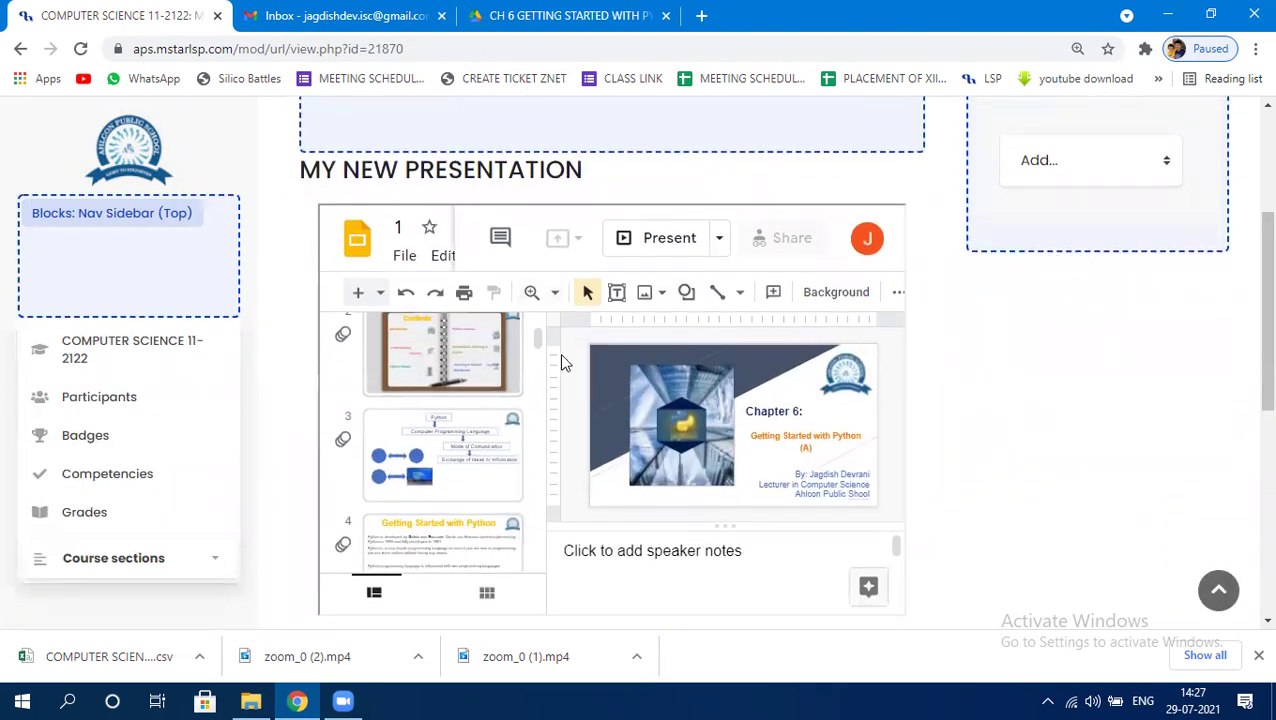
Step: Run the embedded presentation as a slideshow up to the third slide and close the slideshow window
click(684, 249)
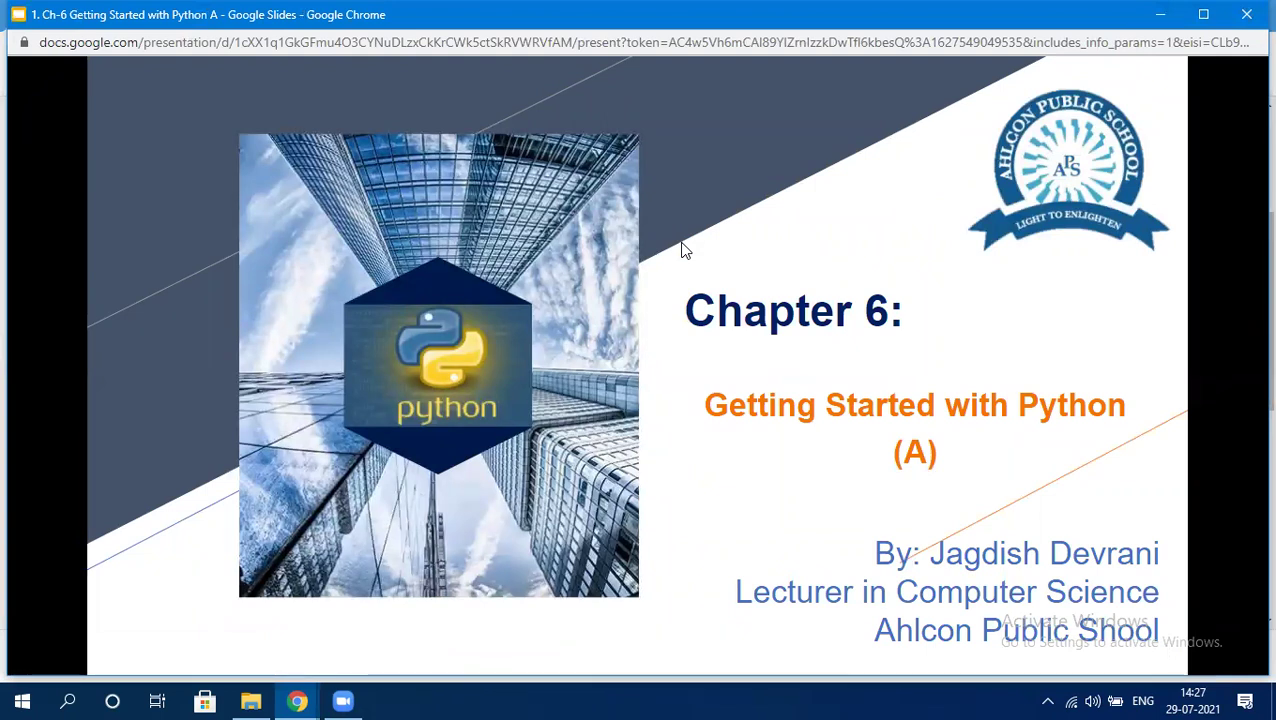
key(Right)
key(Right)
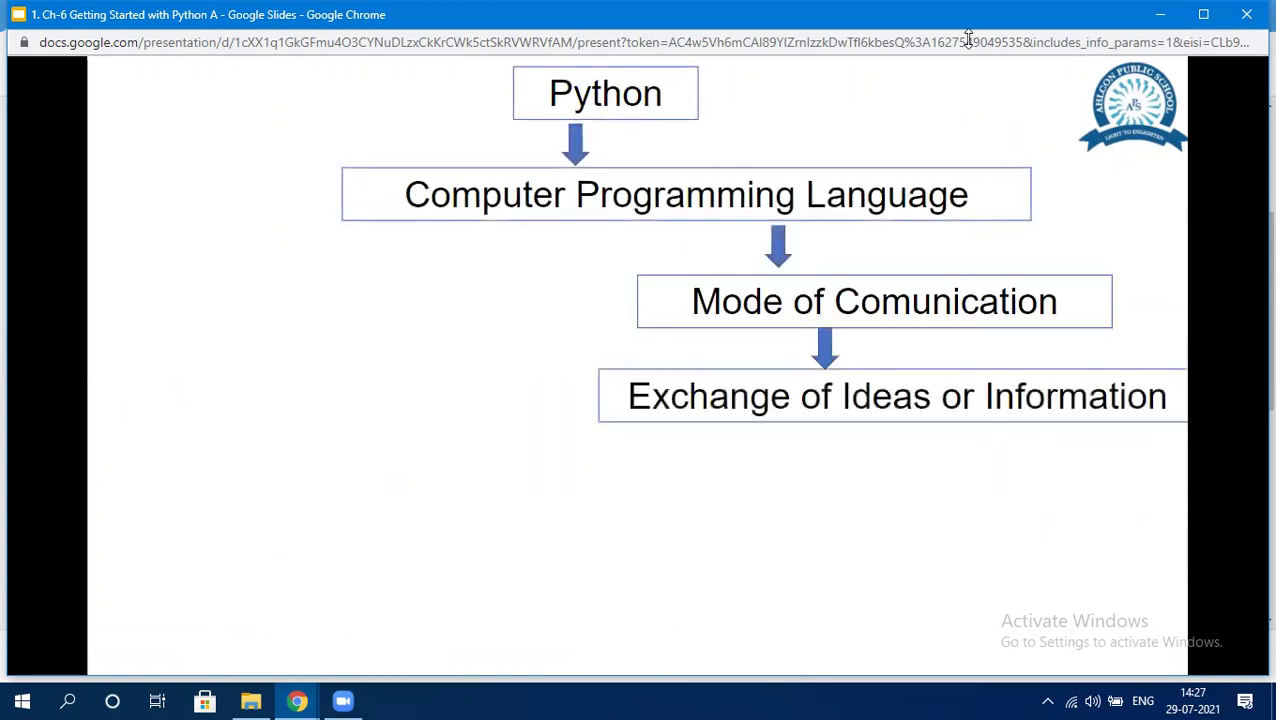
click(1247, 16)
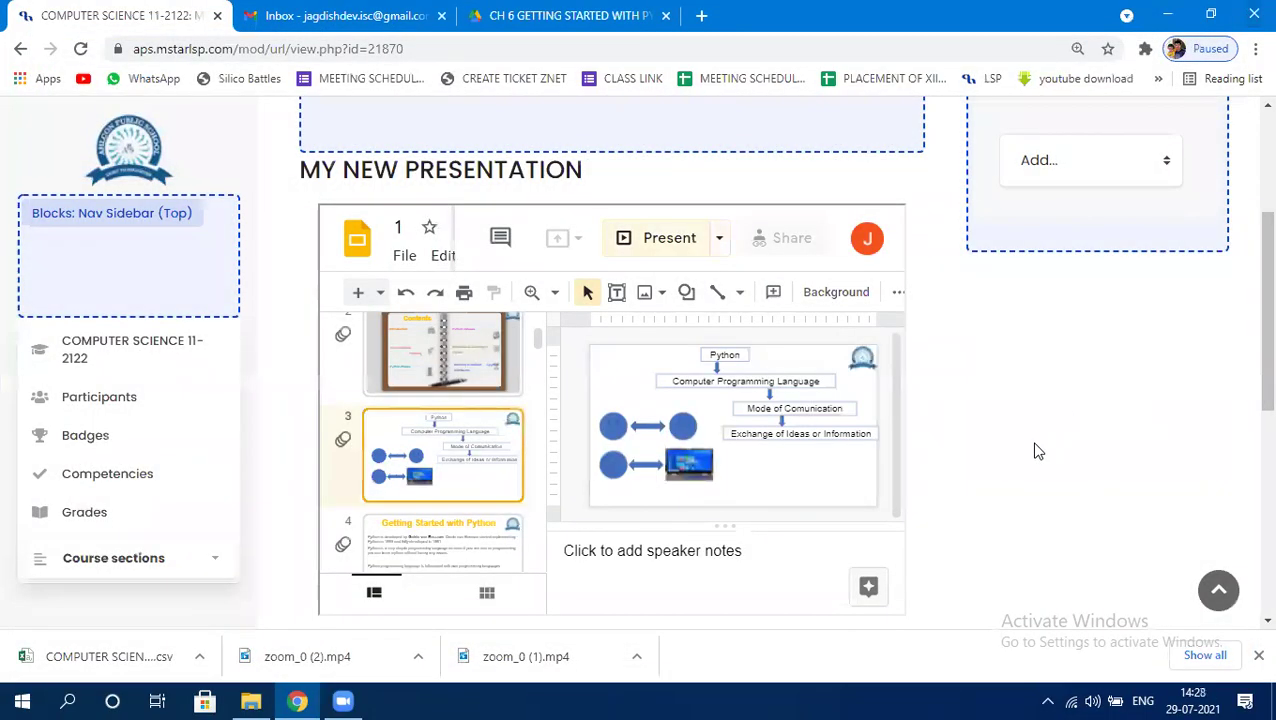
scroll(1048, 440, up, 3)
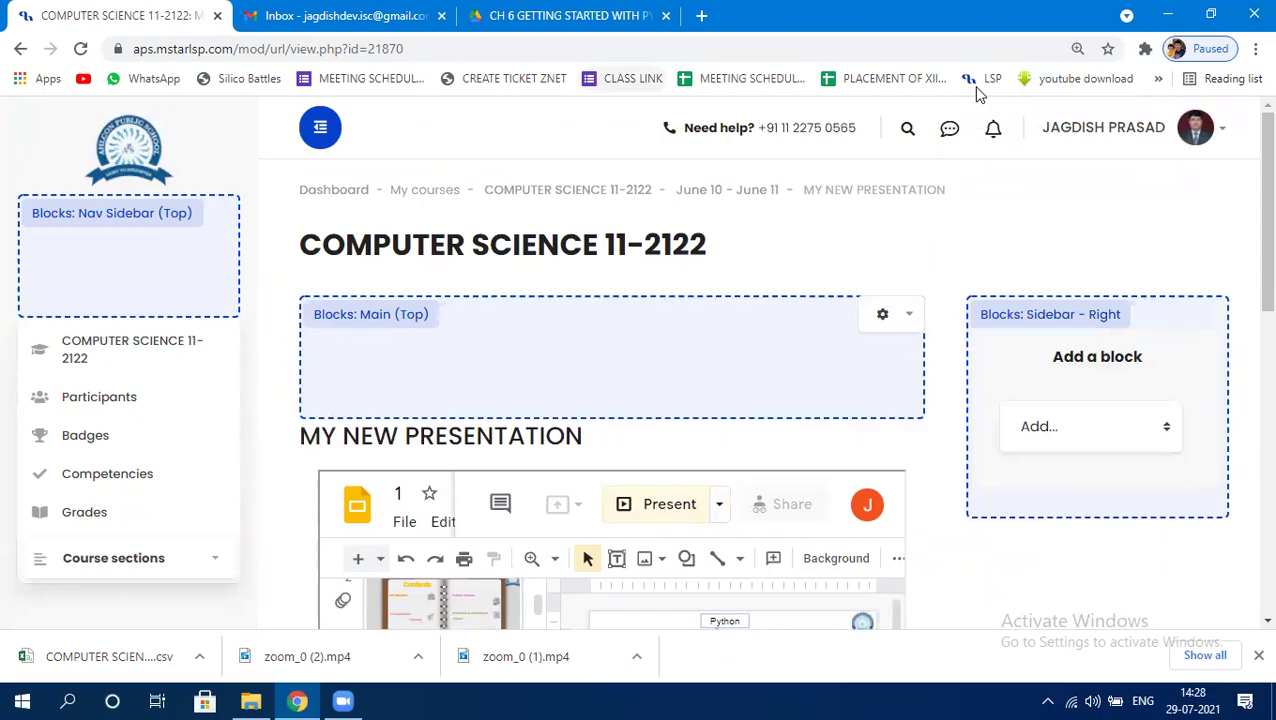